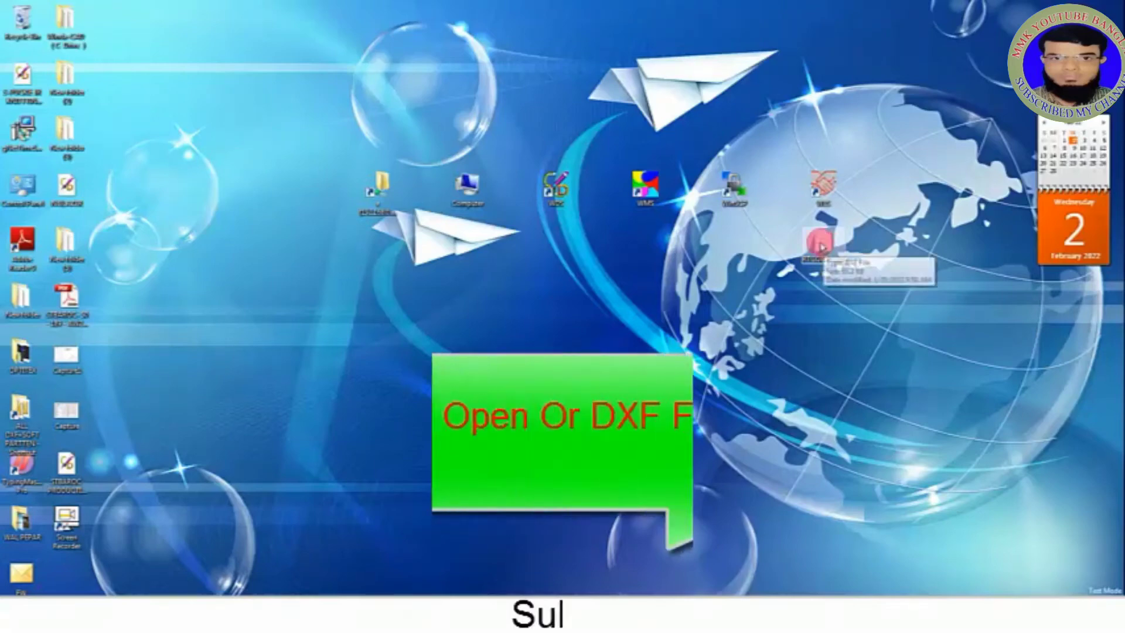
Move the DXF file to the upper-left of the desktop and launch Winda Format Exchange System
{"action": "mouse_move", "coordinate": [829, 250]}
{"action": "left_mouse_down"}
{"action": "mouse_move", "coordinate": [175, 167]}
{"action": "mouse_move", "coordinate": [167, 194]}
{"action": "left_mouse_up"}
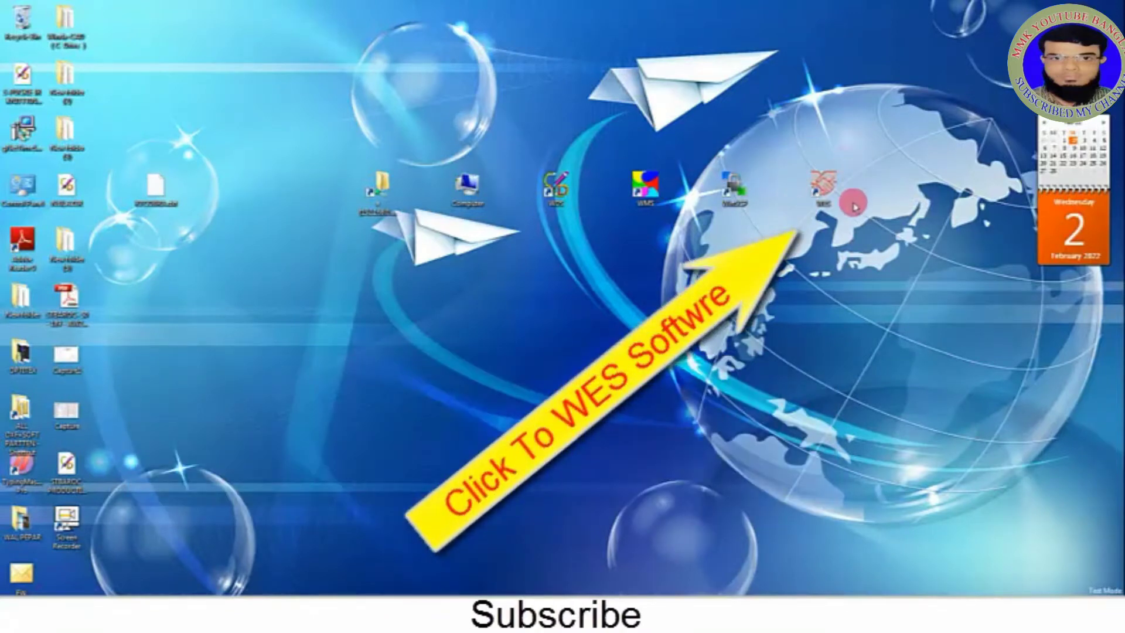
{"action": "double_click", "coordinate": [822, 183]}
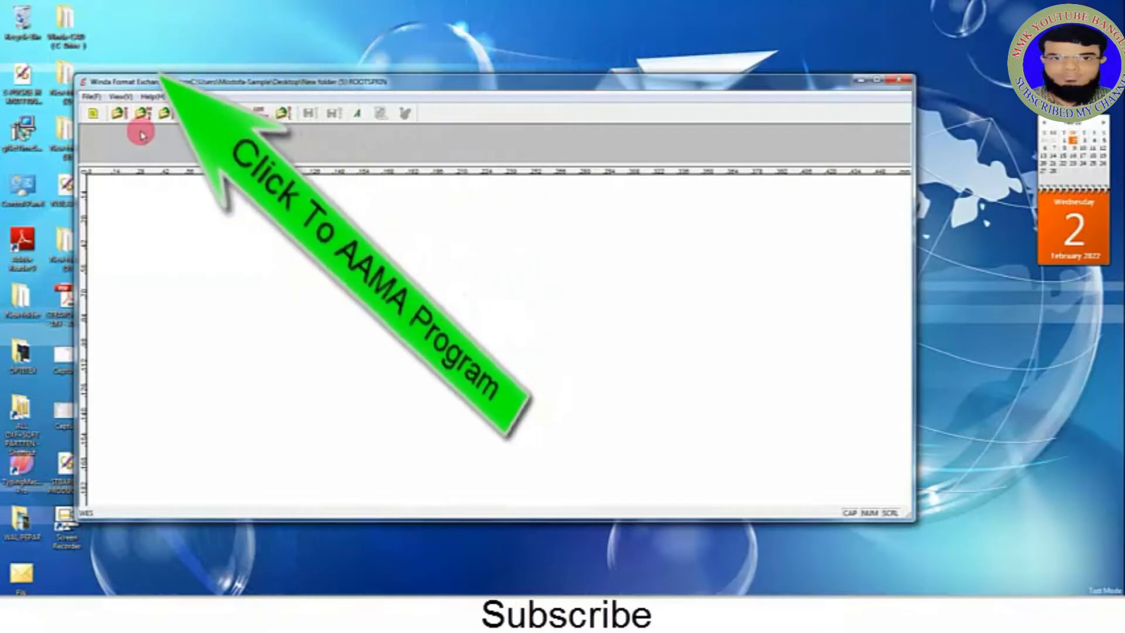
Open RTCOBRA.dxf from the Desktop with the AAMA import command
{"action": "left_click", "coordinate": [145, 111]}
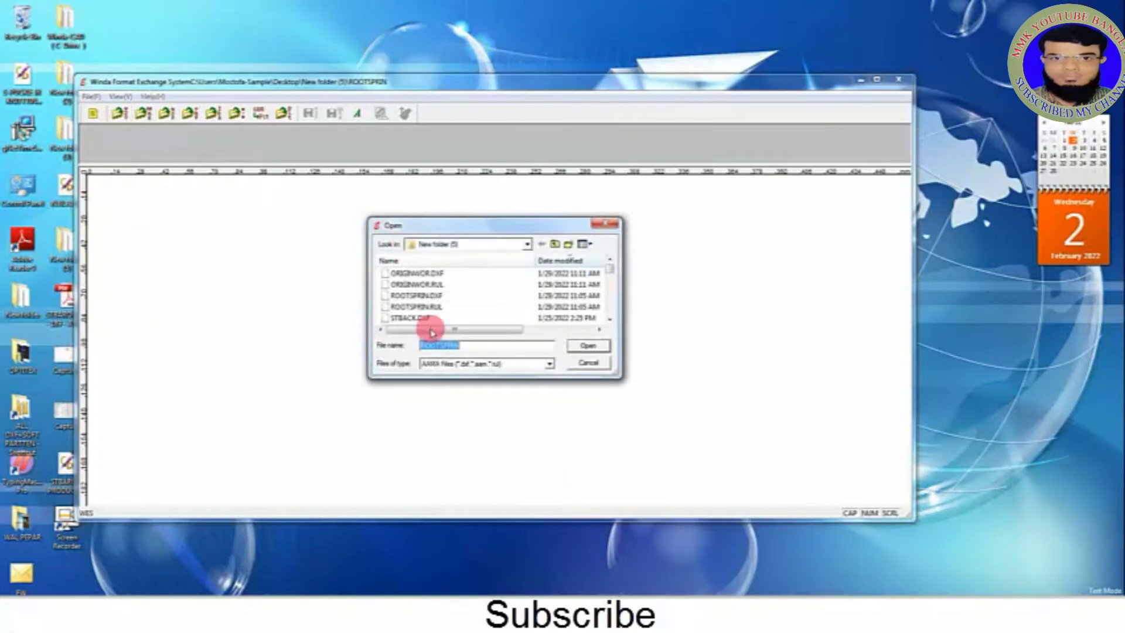
{"action": "left_click", "coordinate": [527, 244]}
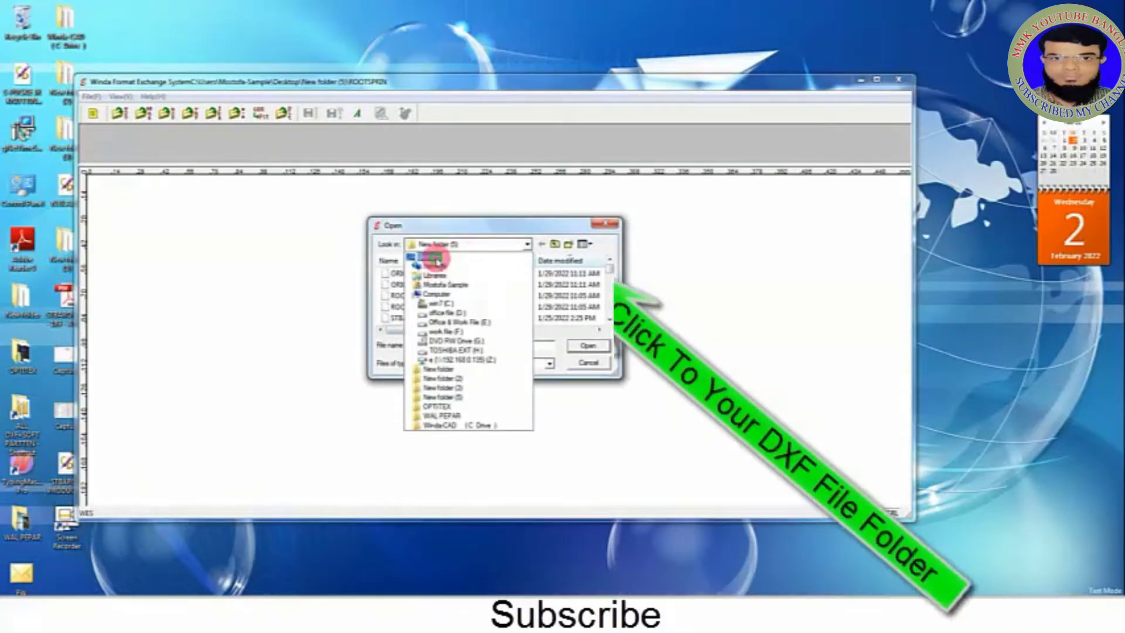
{"action": "left_click", "coordinate": [437, 260]}
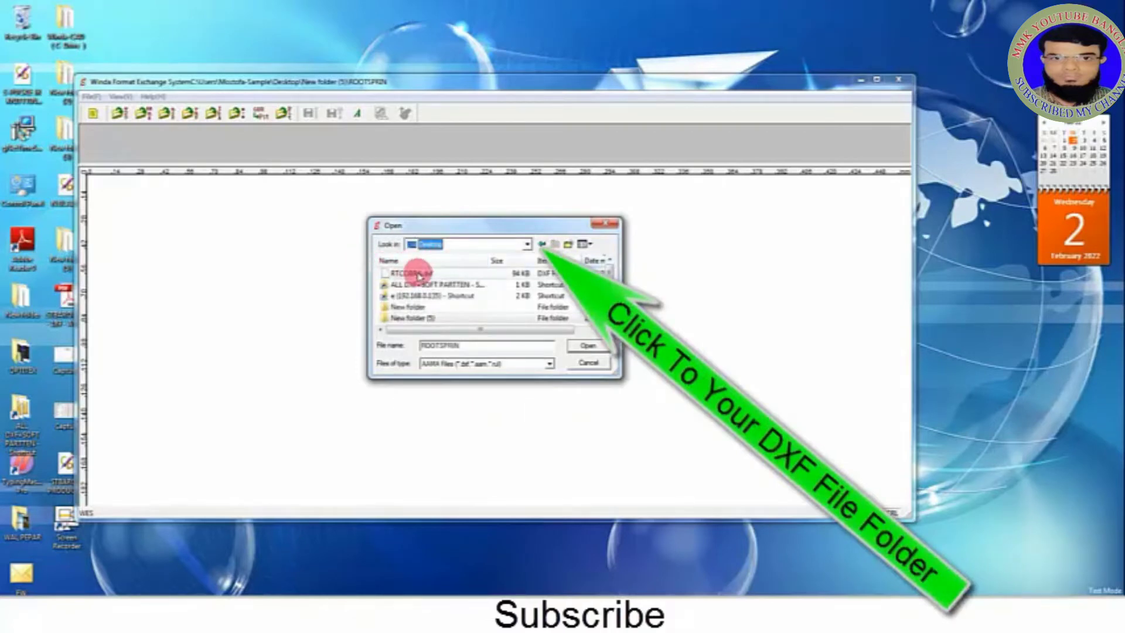
{"action": "left_click_drag", "start_coordinate": [609, 369], "coordinate": [700, 472]}
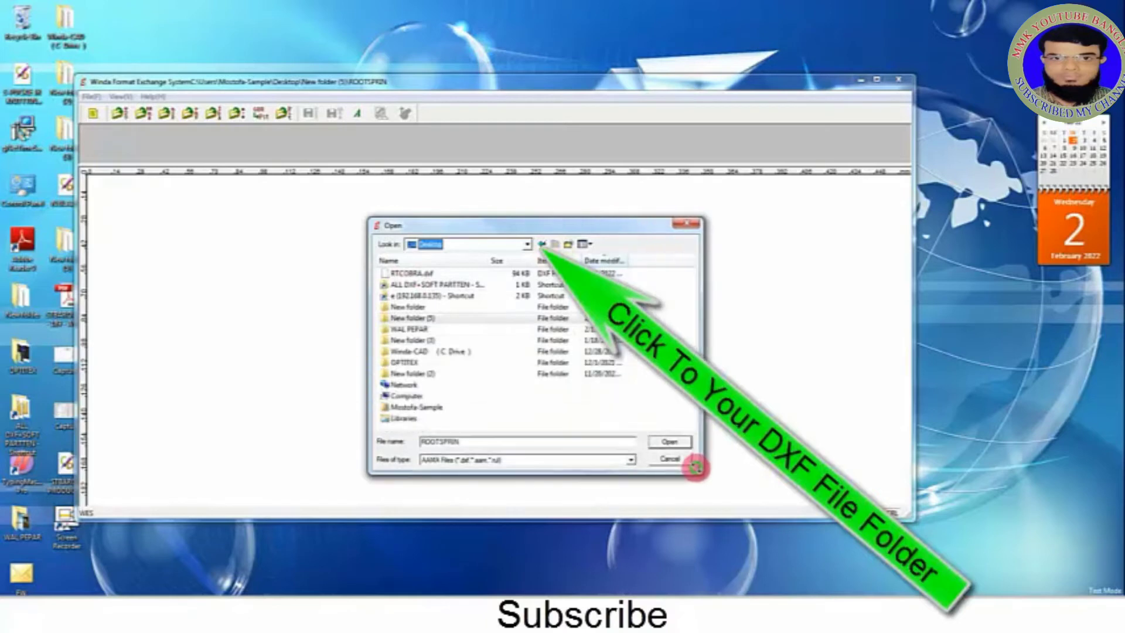
{"action": "mouse_move", "coordinate": [410, 273]}
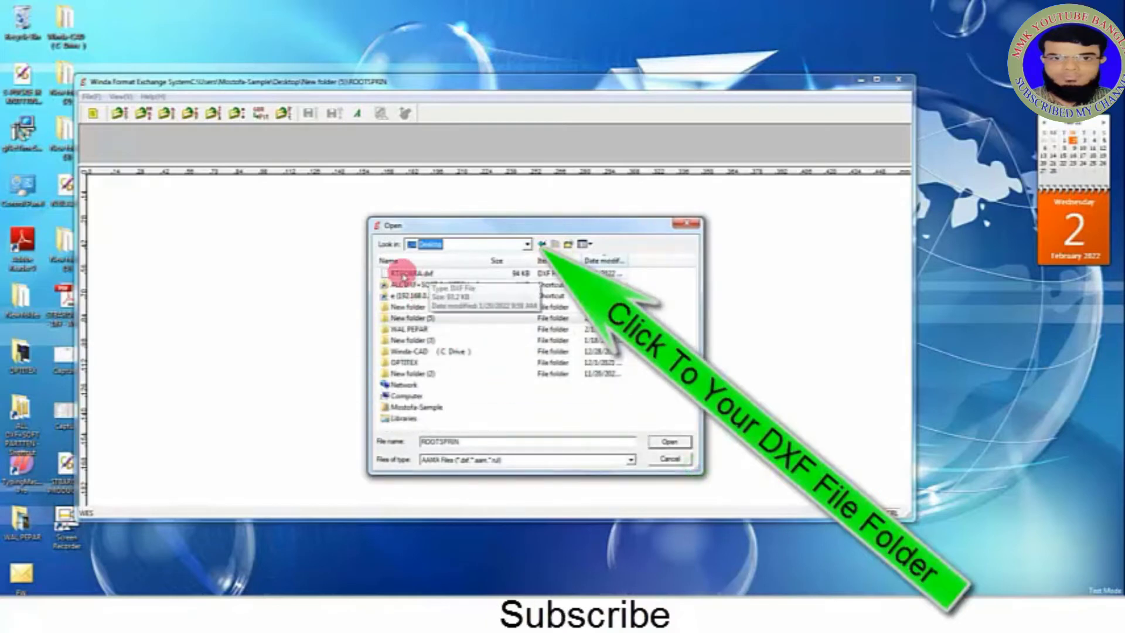
{"action": "left_click", "coordinate": [400, 276]}
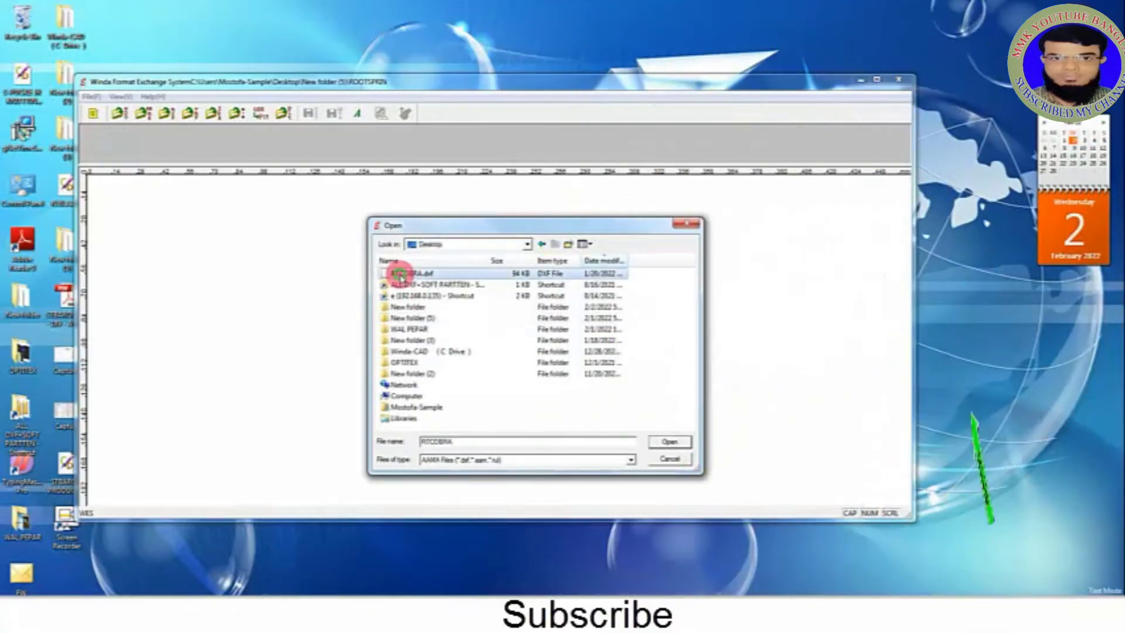
{"action": "left_click", "coordinate": [665, 443]}
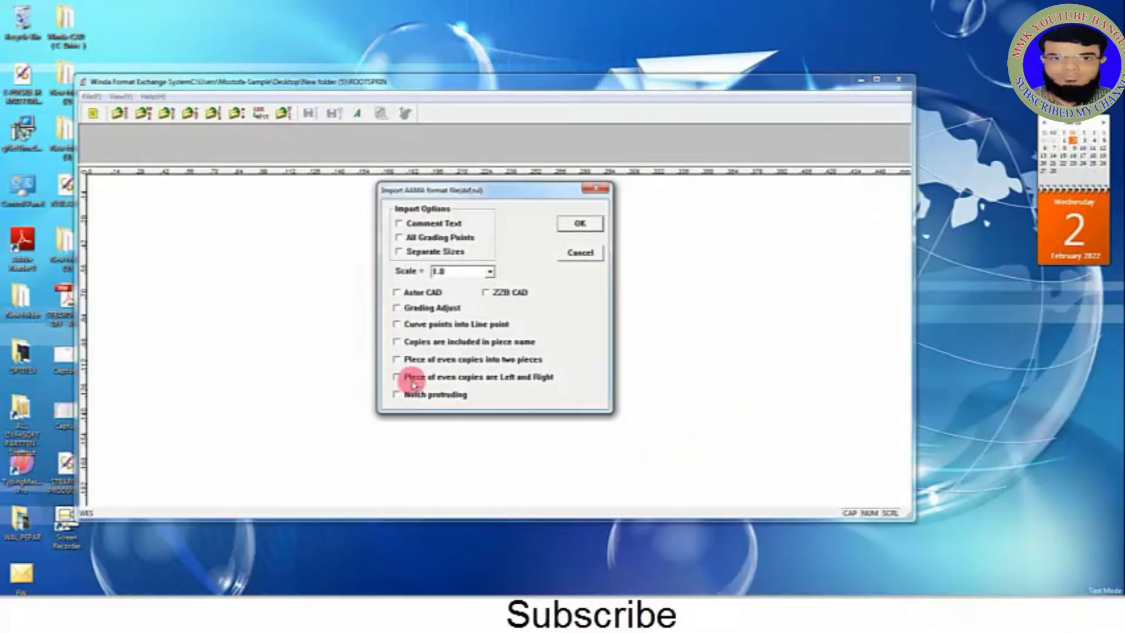
Accept the import options at scale 1.0 and show the BACK, FRONT, POCKET FINISH and POCKET pieces
{"action": "left_click", "coordinate": [560, 224]}
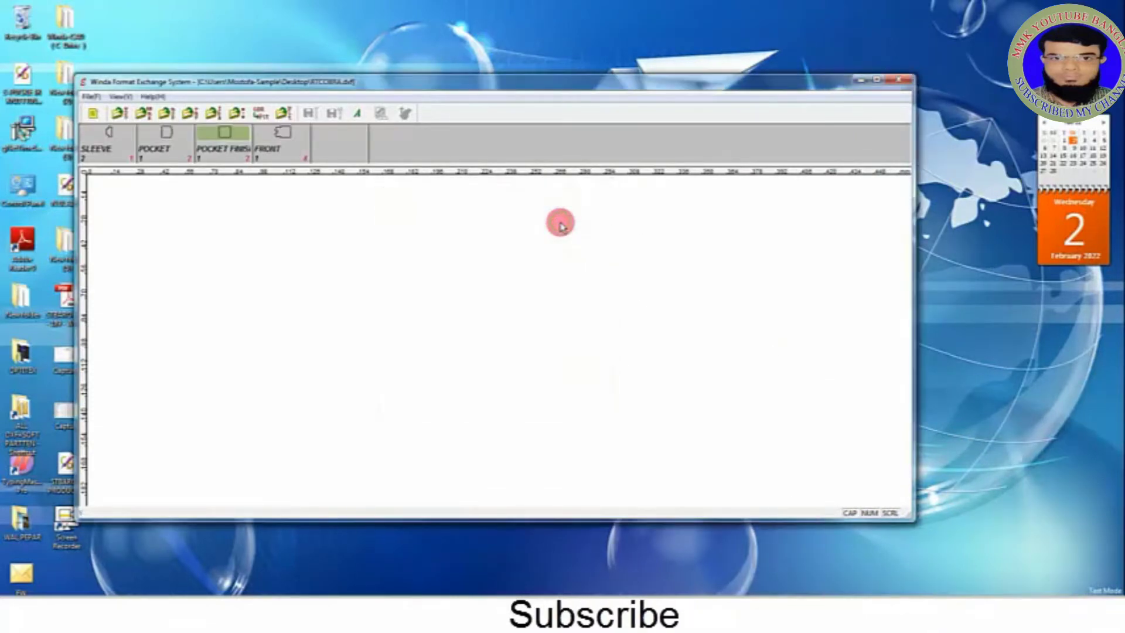
{"action": "left_click", "coordinate": [327, 144]}
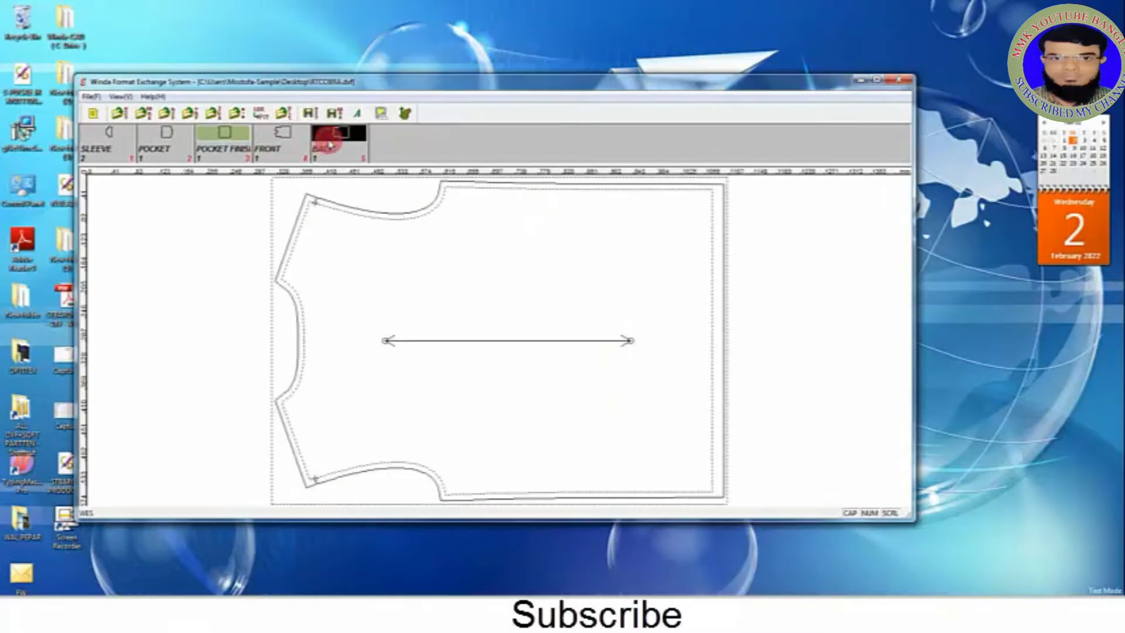
{"action": "left_click", "coordinate": [288, 149]}
{"action": "left_click", "coordinate": [217, 140]}
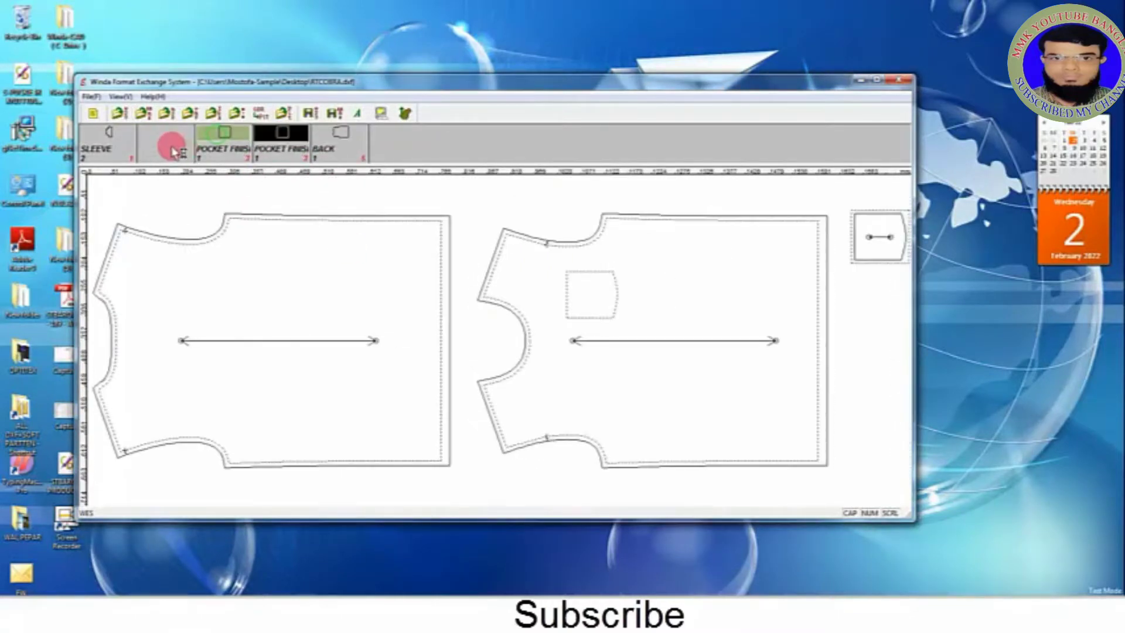
{"action": "left_click", "coordinate": [140, 147]}
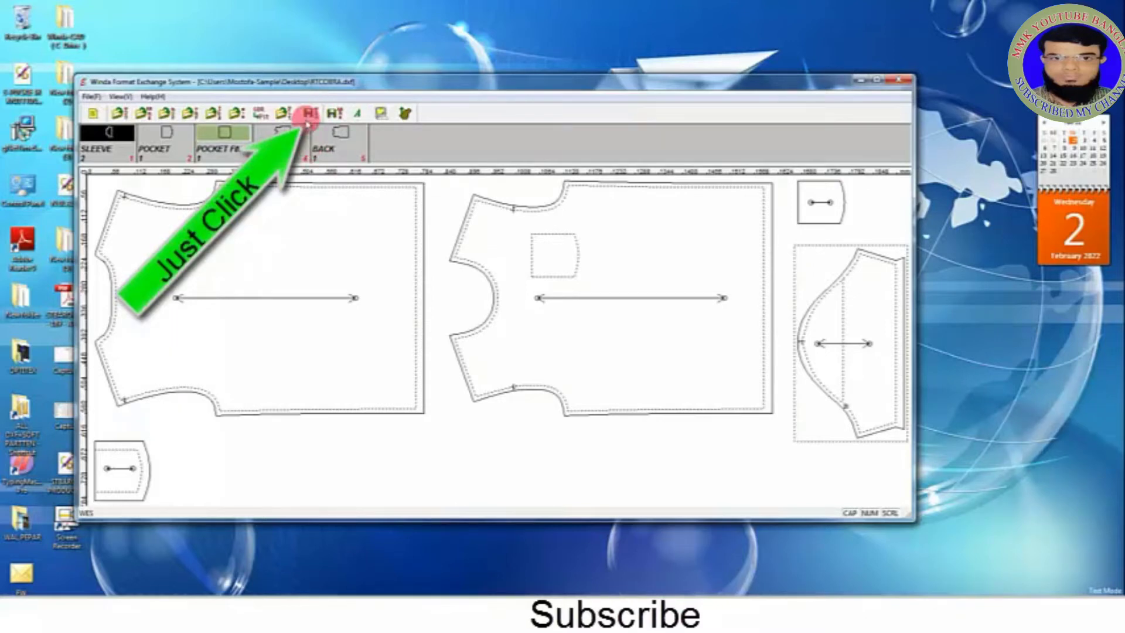
Save the pattern to the Desktop as RTCOBRA in Wds (*.wds) format
{"action": "left_click", "coordinate": [311, 114]}
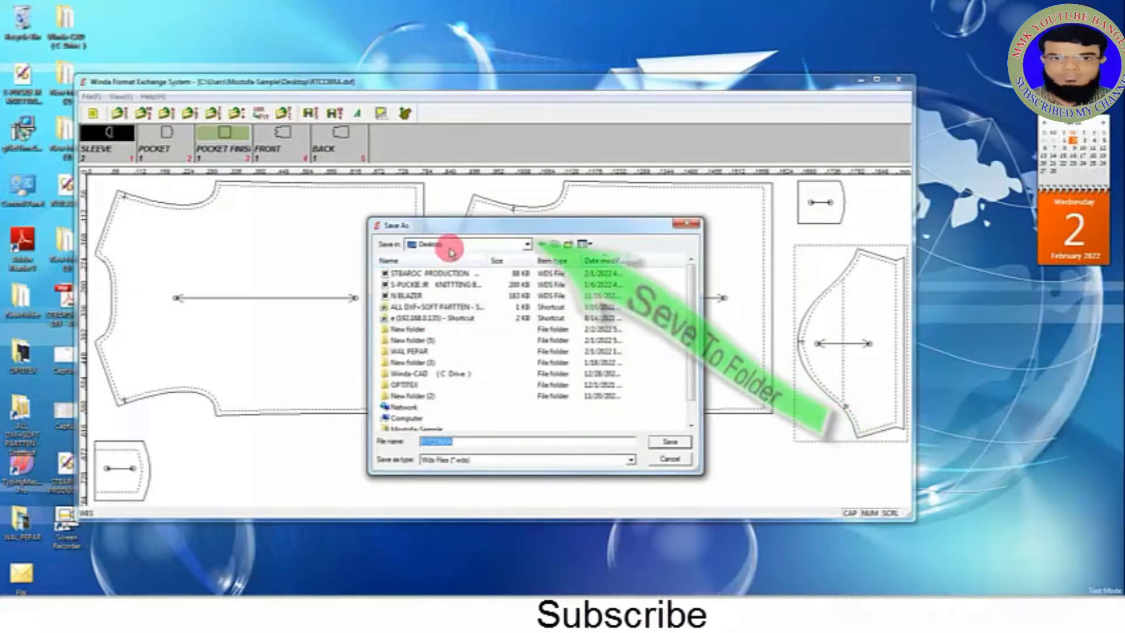
{"action": "left_click", "coordinate": [526, 245]}
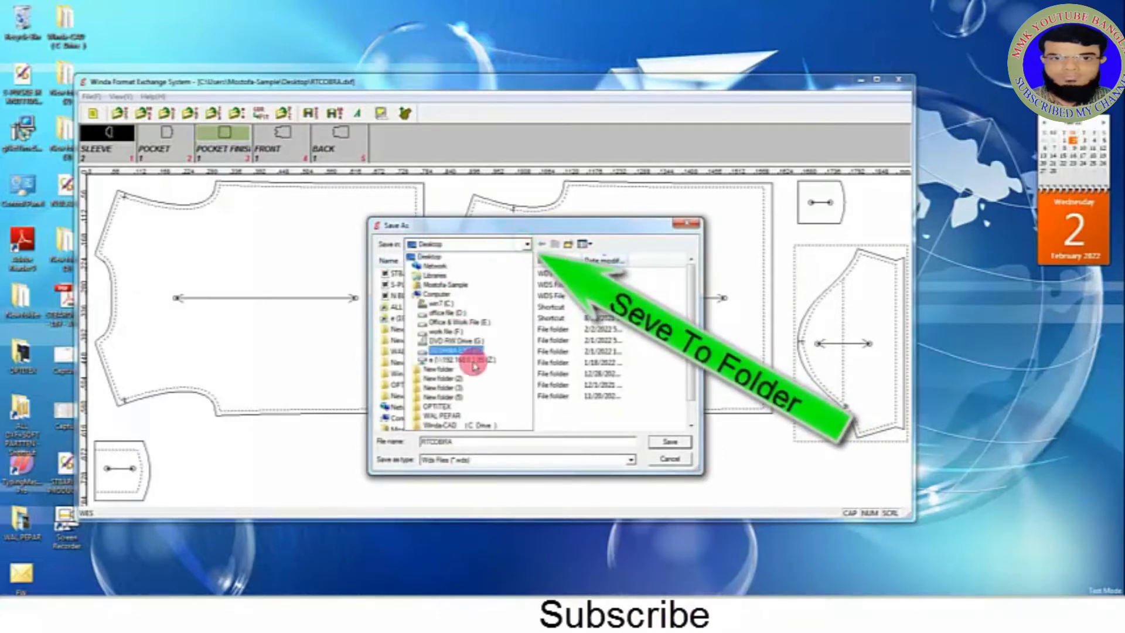
{"action": "left_click", "coordinate": [528, 245]}
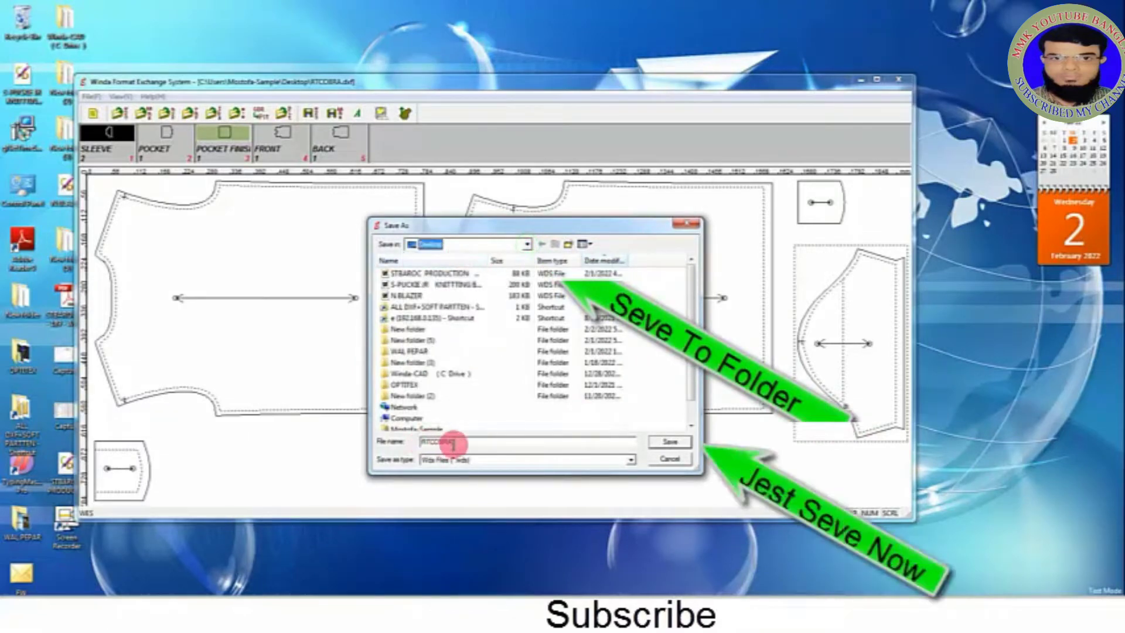
{"action": "mouse_move", "coordinate": [454, 444]}
{"action": "left_mouse_down"}
{"action": "mouse_move", "coordinate": [423, 444]}
{"action": "mouse_move", "coordinate": [469, 451]}
{"action": "left_mouse_up"}
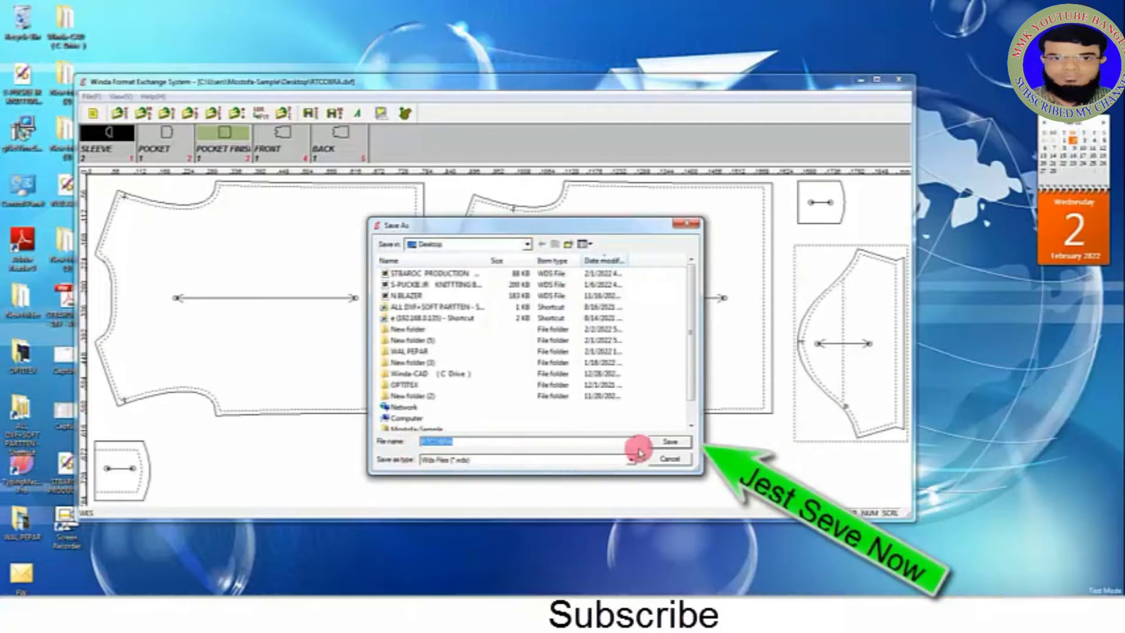
{"action": "left_click", "coordinate": [659, 442]}
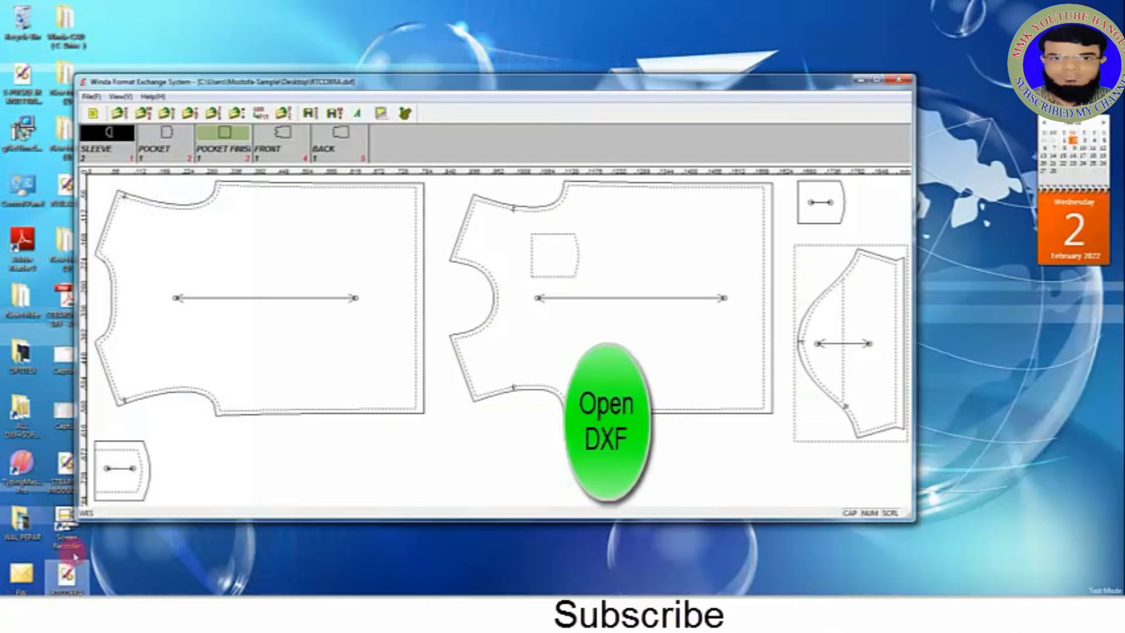
Close Format Exchange and open RTCOBRA.wds from the desktop in Winda Design & Grading CAD
{"action": "left_click", "coordinate": [75, 589]}
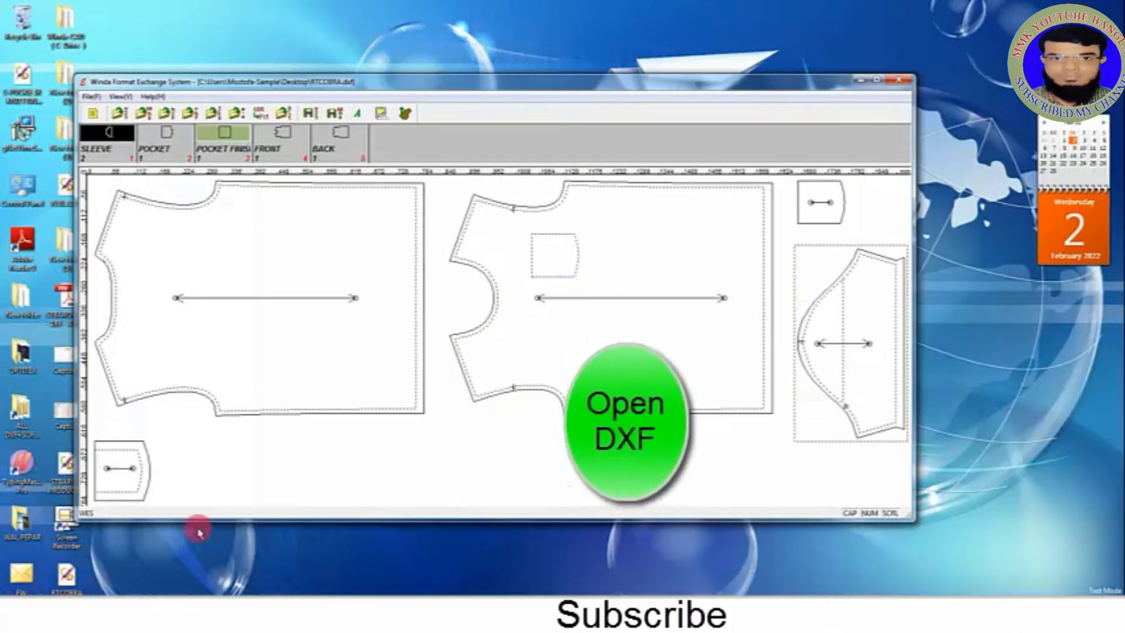
{"action": "left_click", "coordinate": [900, 79]}
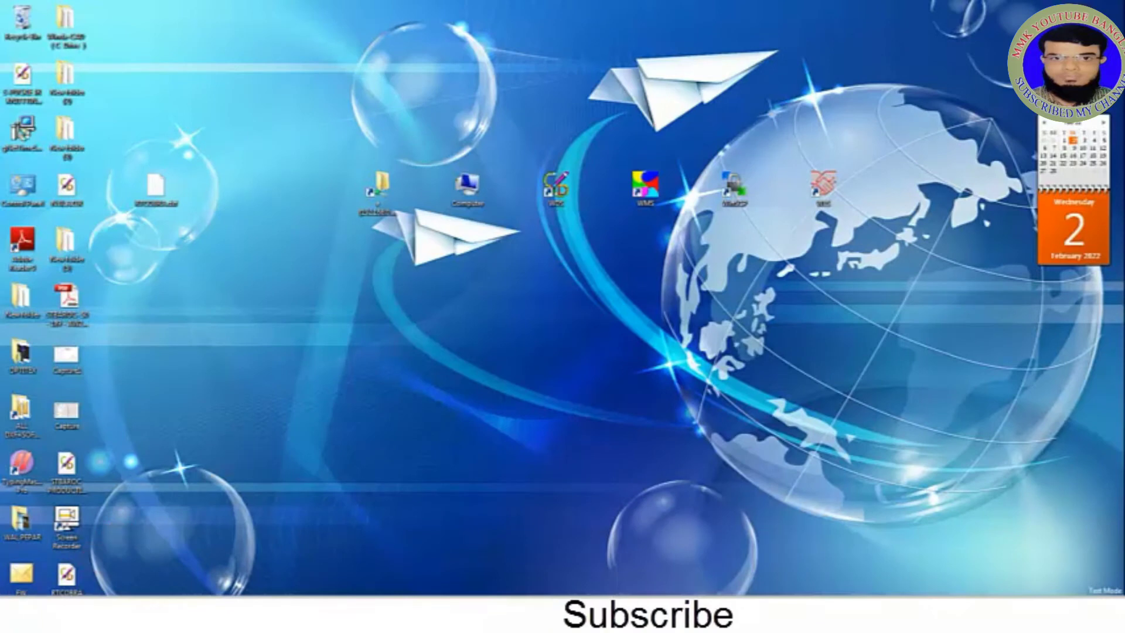
{"action": "left_click_drag", "start_coordinate": [67, 574], "coordinate": [182, 408]}
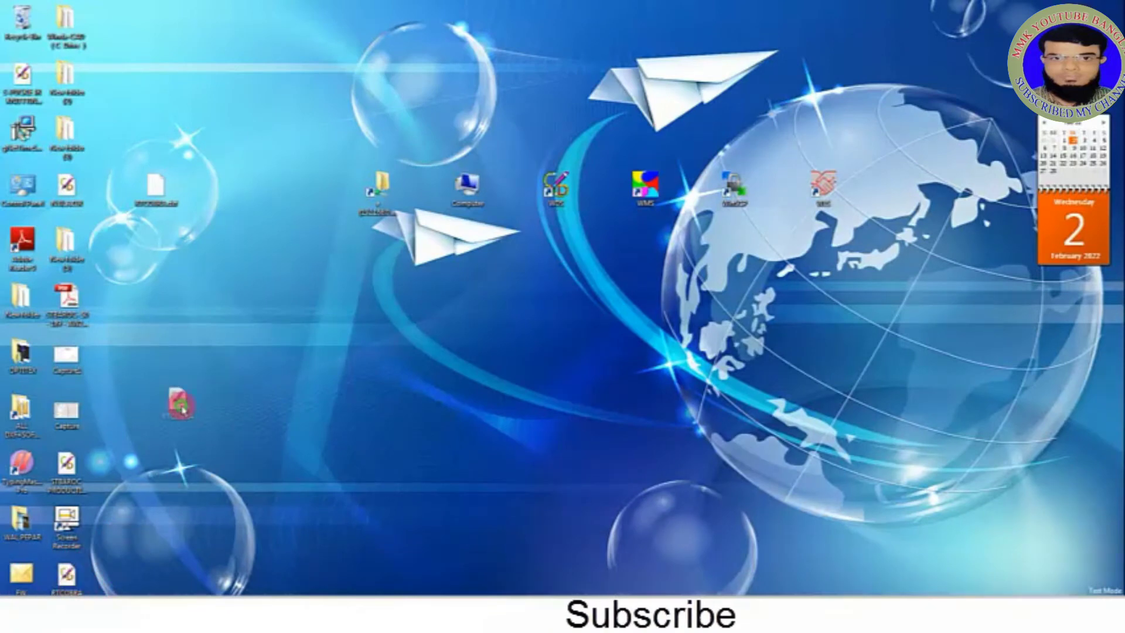
{"action": "left_click_drag", "start_coordinate": [164, 279], "coordinate": [157, 252]}
{"action": "double_click", "coordinate": [157, 251]}
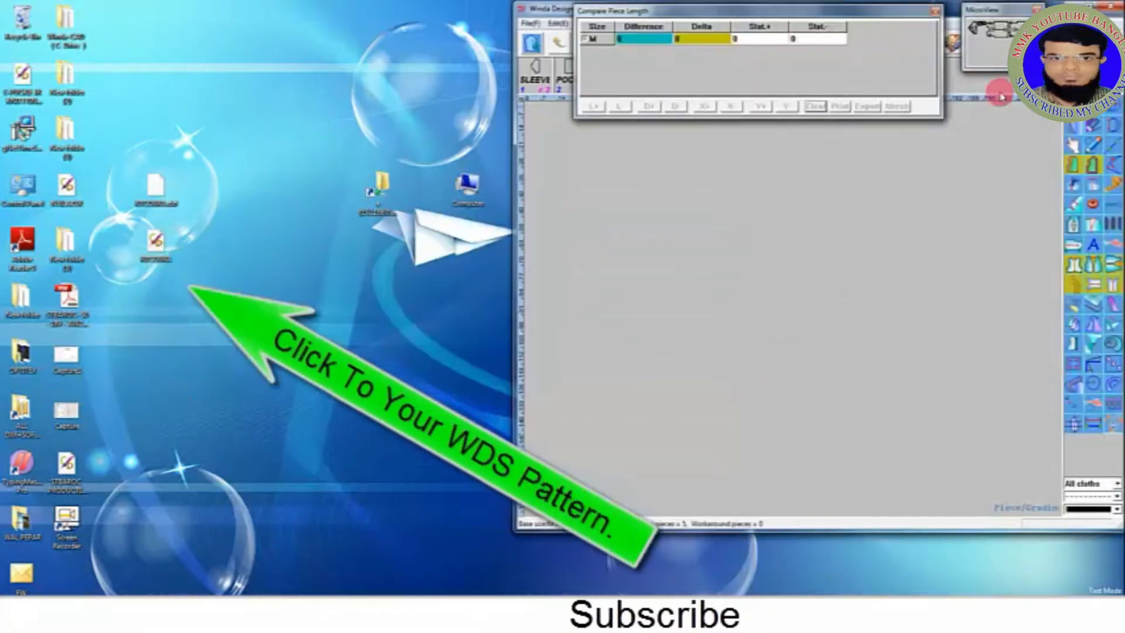
Maximize the CAD window and display the back, front, pocket and sleeve pieces
{"action": "left_click", "coordinate": [1083, 6]}
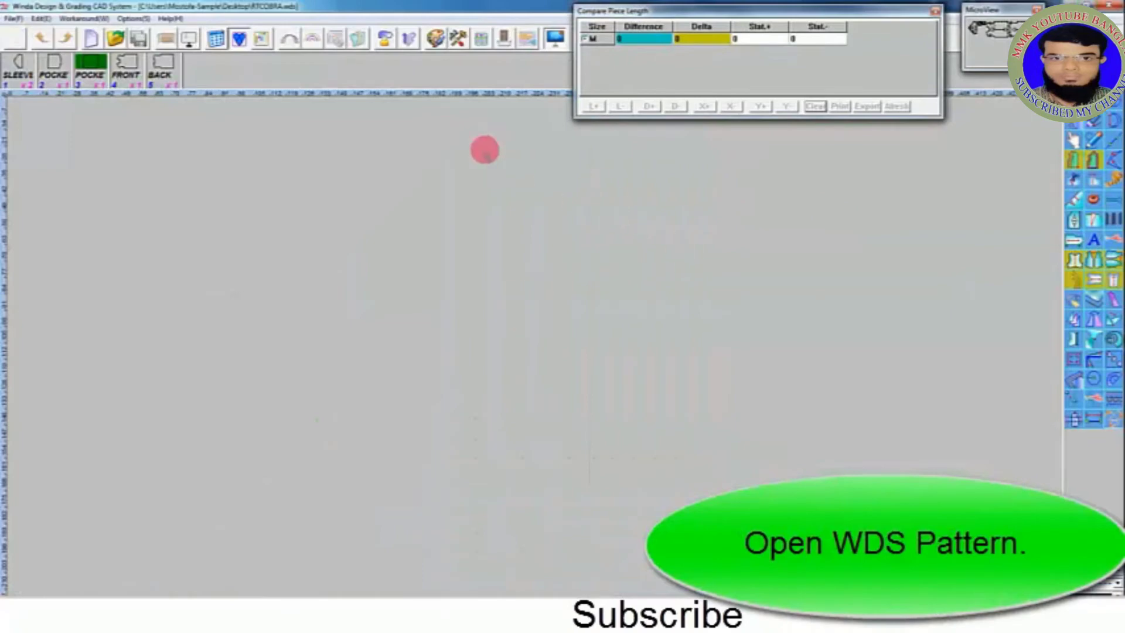
{"action": "left_click", "coordinate": [159, 66]}
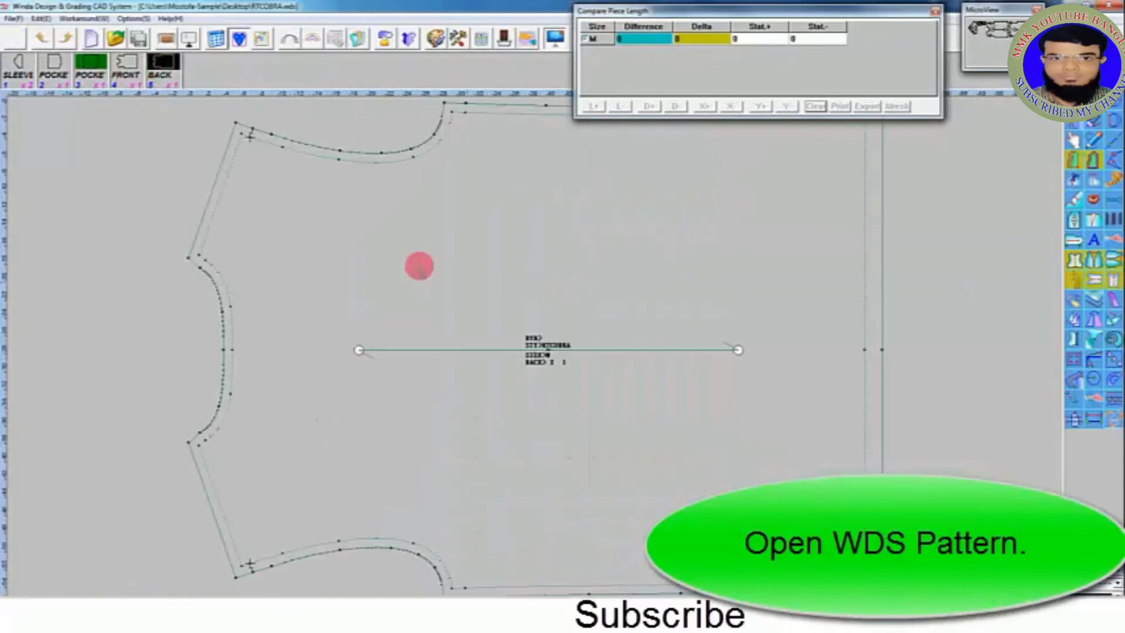
{"action": "left_click", "coordinate": [126, 64]}
{"action": "left_click", "coordinate": [89, 64]}
{"action": "left_click", "coordinate": [54, 65]}
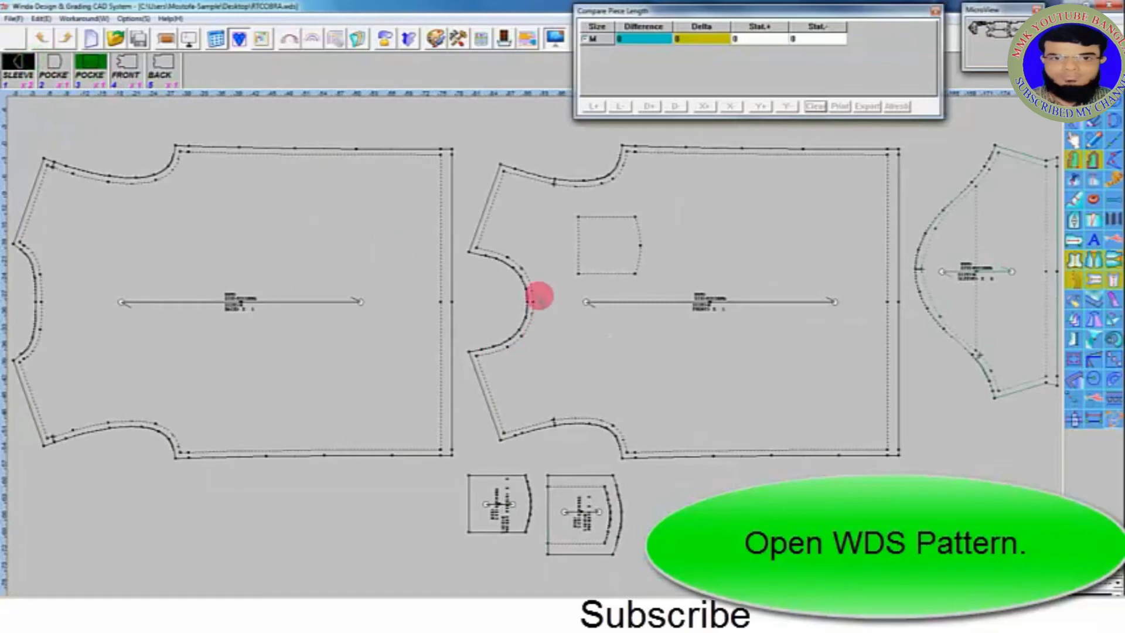
Zoom the canvas and move the front piece to the lower left
{"action": "scroll", "coordinate": [577, 324], "scroll_direction": "down", "scroll_amount": 3}
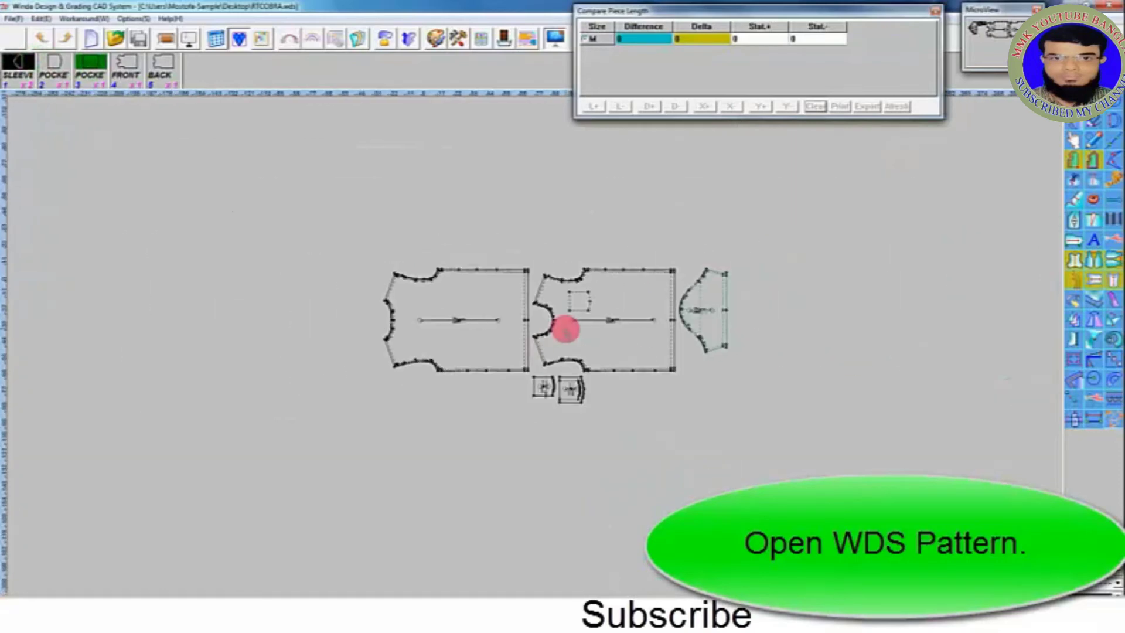
{"action": "scroll", "coordinate": [743, 346], "scroll_direction": "up", "scroll_amount": 2}
{"action": "scroll", "coordinate": [214, 203], "scroll_direction": "up", "scroll_amount": 3}
{"action": "scroll", "coordinate": [784, 334], "scroll_direction": "down", "scroll_amount": 3}
{"action": "scroll", "coordinate": [740, 346], "scroll_direction": "down", "scroll_amount": 2}
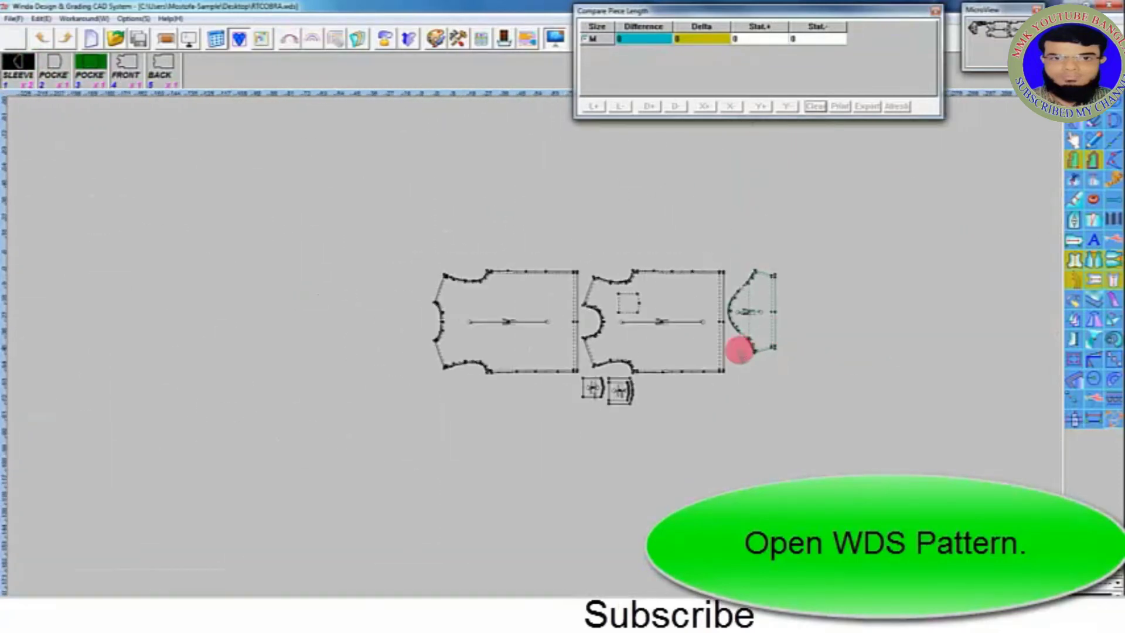
{"action": "scroll", "coordinate": [547, 410], "scroll_direction": "up", "scroll_amount": 2}
{"action": "scroll", "coordinate": [567, 392], "scroll_direction": "up", "scroll_amount": 2}
{"action": "scroll", "coordinate": [586, 293], "scroll_direction": "up", "scroll_amount": 1}
{"action": "scroll", "coordinate": [574, 250], "scroll_direction": "up", "scroll_amount": 2}
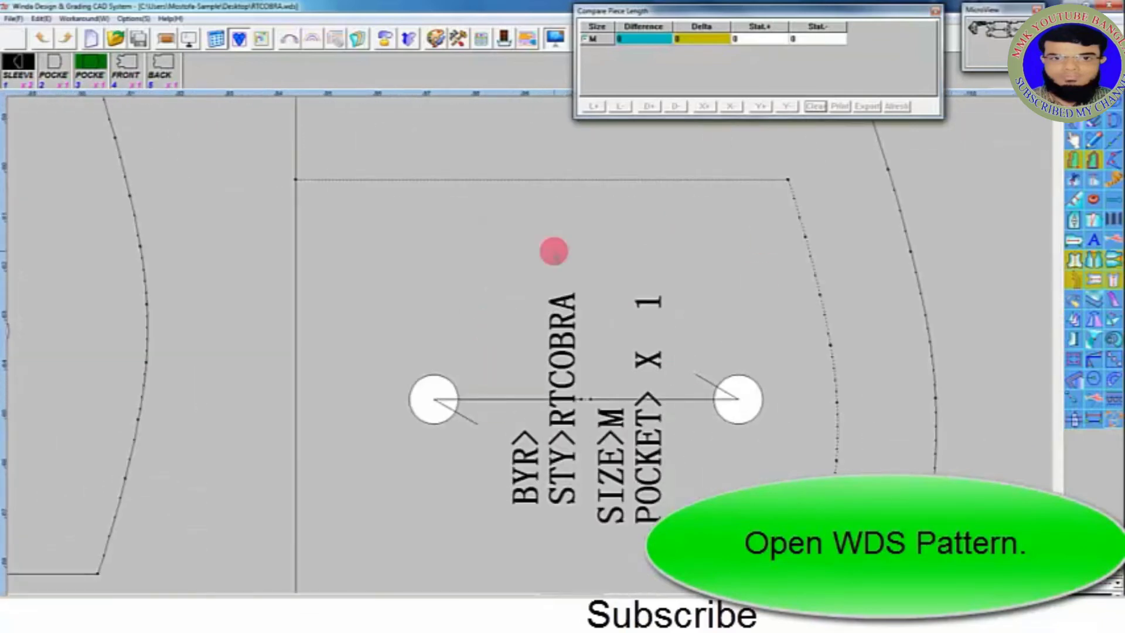
{"action": "scroll", "coordinate": [527, 292], "scroll_direction": "down", "scroll_amount": 3}
{"action": "scroll", "coordinate": [574, 257], "scroll_direction": "down", "scroll_amount": 1}
{"action": "left_click", "coordinate": [1073, 140]}
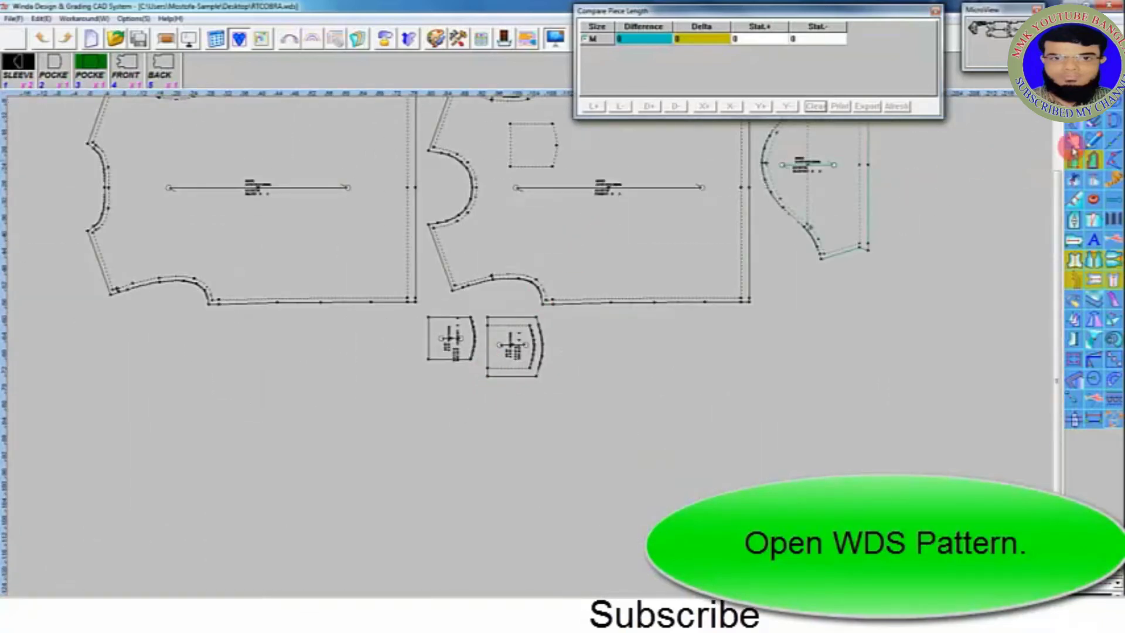
{"action": "mouse_move", "coordinate": [640, 212]}
{"action": "left_mouse_down"}
{"action": "mouse_move", "coordinate": [291, 420]}
{"action": "mouse_move", "coordinate": [328, 434]}
{"action": "left_mouse_up"}
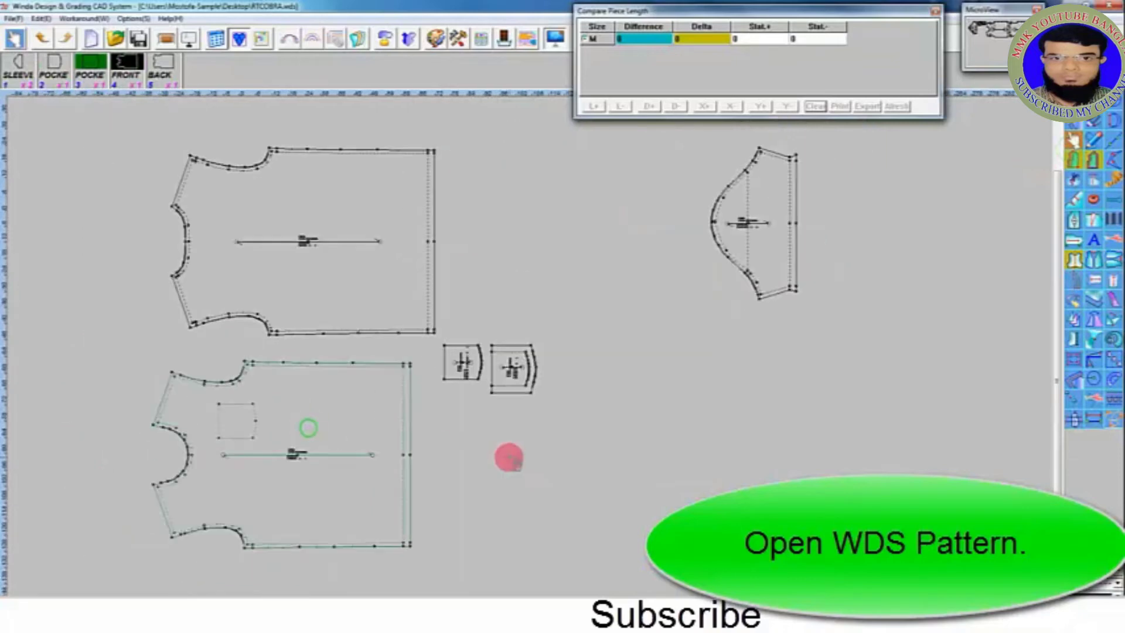
{"action": "scroll", "coordinate": [507, 457], "scroll_direction": "down", "scroll_amount": 2}
{"action": "left_click", "coordinate": [504, 384]}
Move both pocket pieces into the empty space, then close the CAD program
{"action": "left_click", "coordinate": [510, 261]}
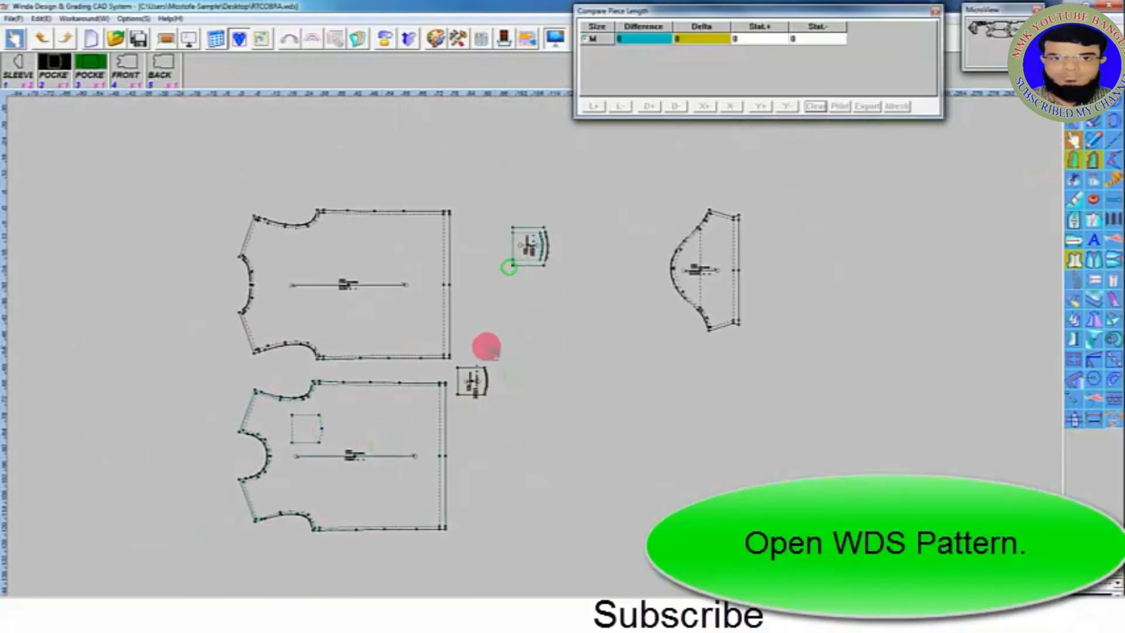
{"action": "left_click", "coordinate": [499, 371]}
{"action": "left_click", "coordinate": [540, 326]}
{"action": "left_click", "coordinate": [449, 397]}
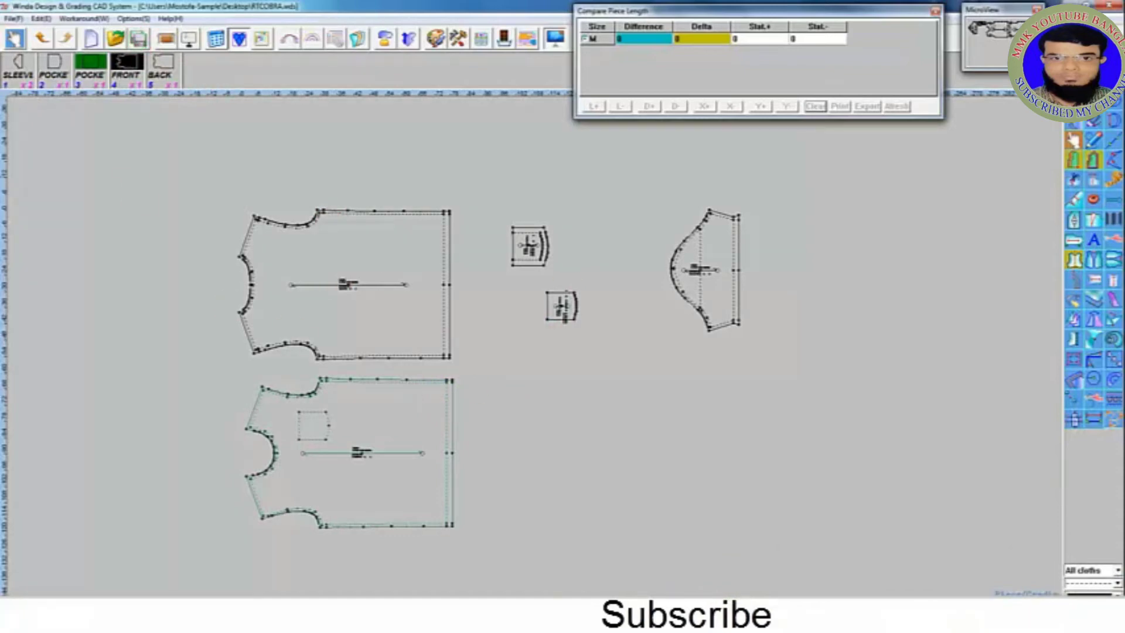
{"action": "left_click", "coordinate": [1109, 6]}
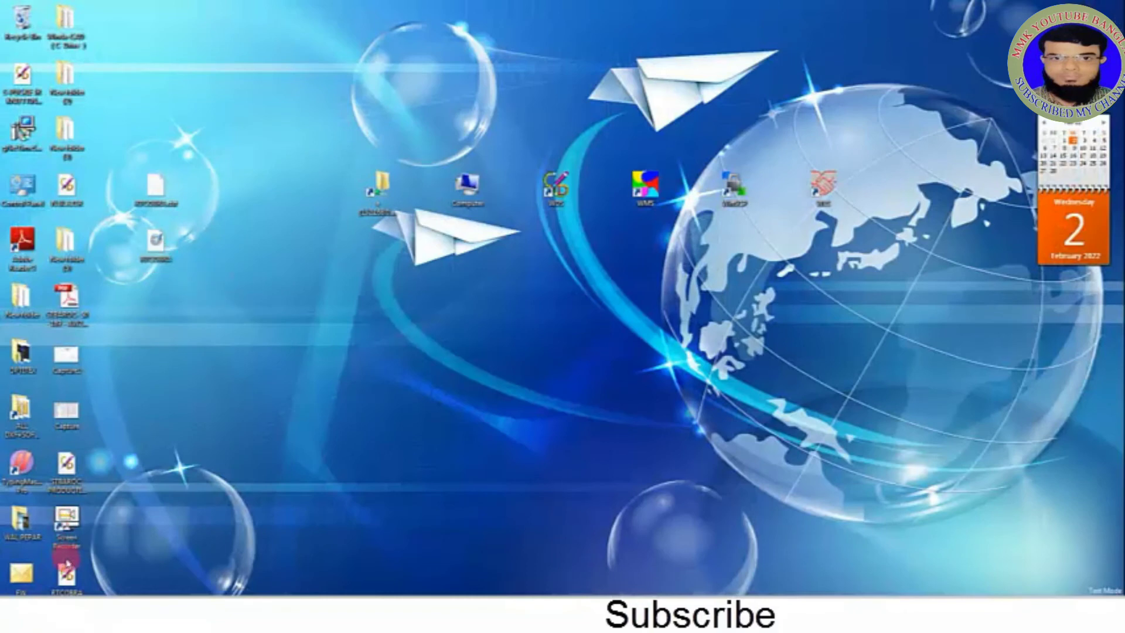
Move the RTCOBRA file higher on the desktop and relaunch Winda Format Exchange System
{"action": "left_click_drag", "start_coordinate": [66, 563], "coordinate": [90, 547]}
{"action": "left_click_drag", "start_coordinate": [159, 304], "coordinate": [161, 306]}
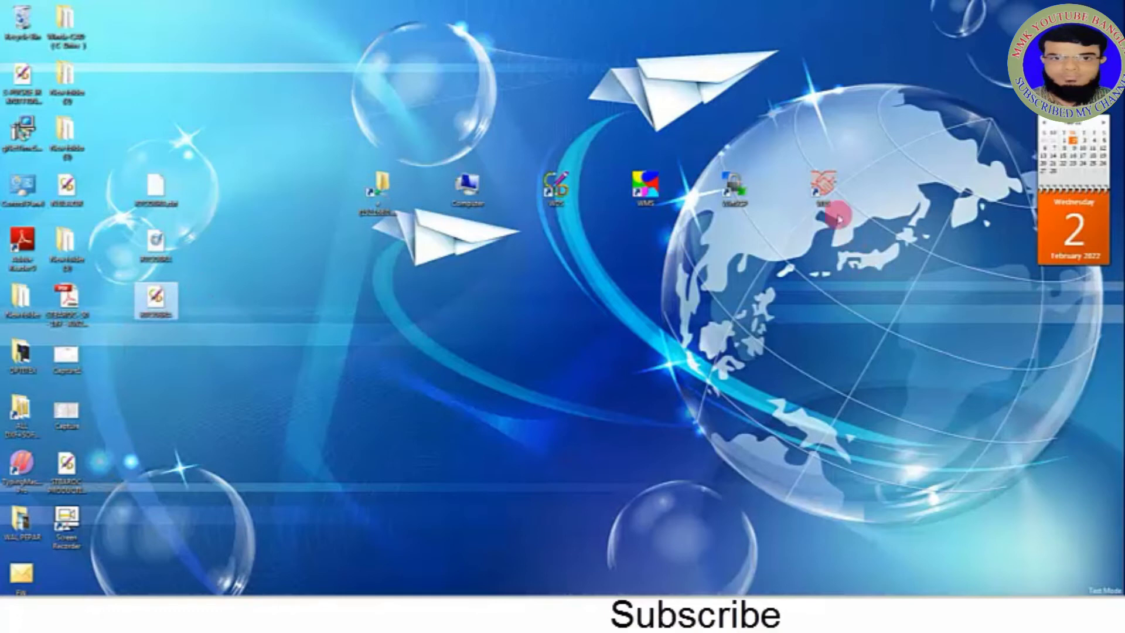
{"action": "double_click", "coordinate": [817, 189]}
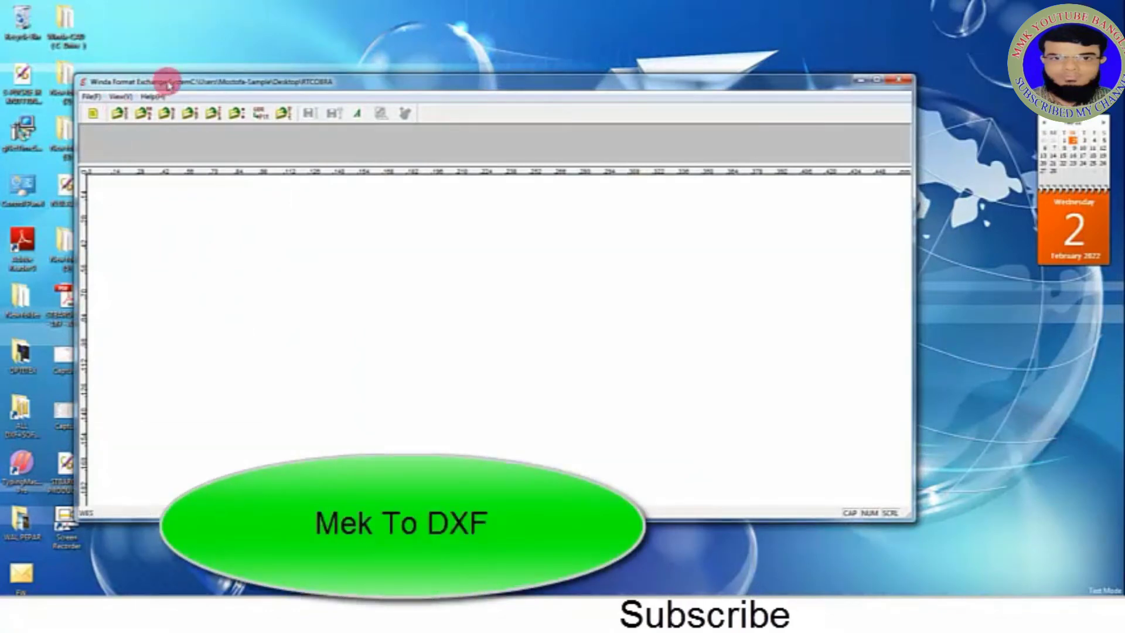
Delete the old RTCOBRA.dxf desktop file to the Recycle Bin, confirming with Yes
{"action": "mouse_move", "coordinate": [169, 85]}
{"action": "left_mouse_down"}
{"action": "mouse_move", "coordinate": [227, 254]}
{"action": "mouse_move", "coordinate": [214, 249]}
{"action": "left_mouse_up"}
{"action": "left_click", "coordinate": [159, 199]}
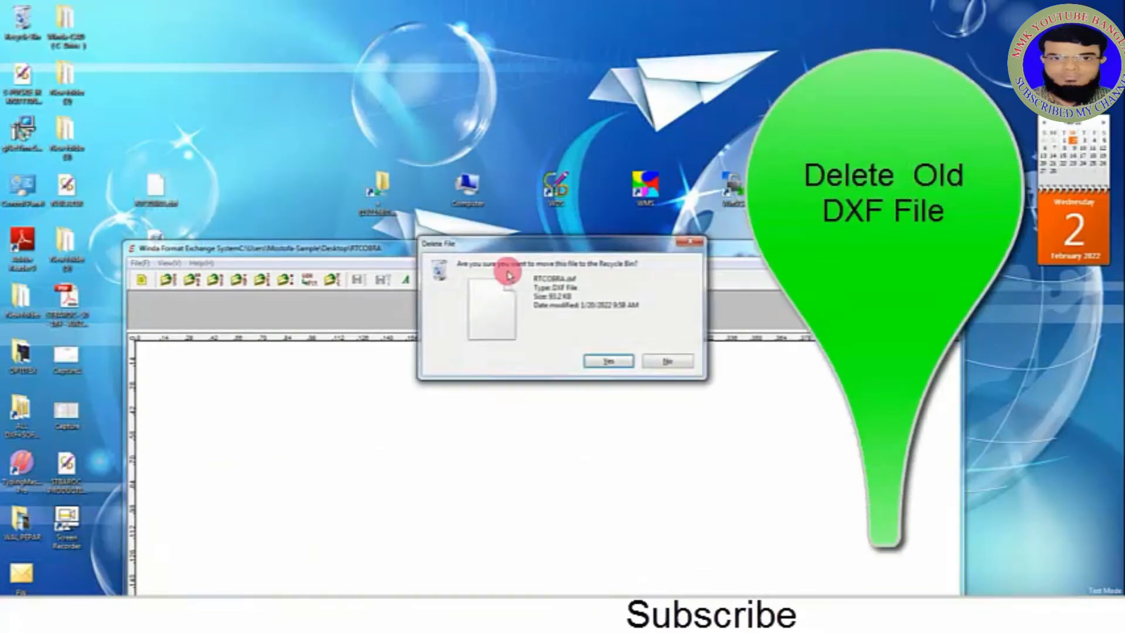
{"action": "left_click", "coordinate": [608, 362]}
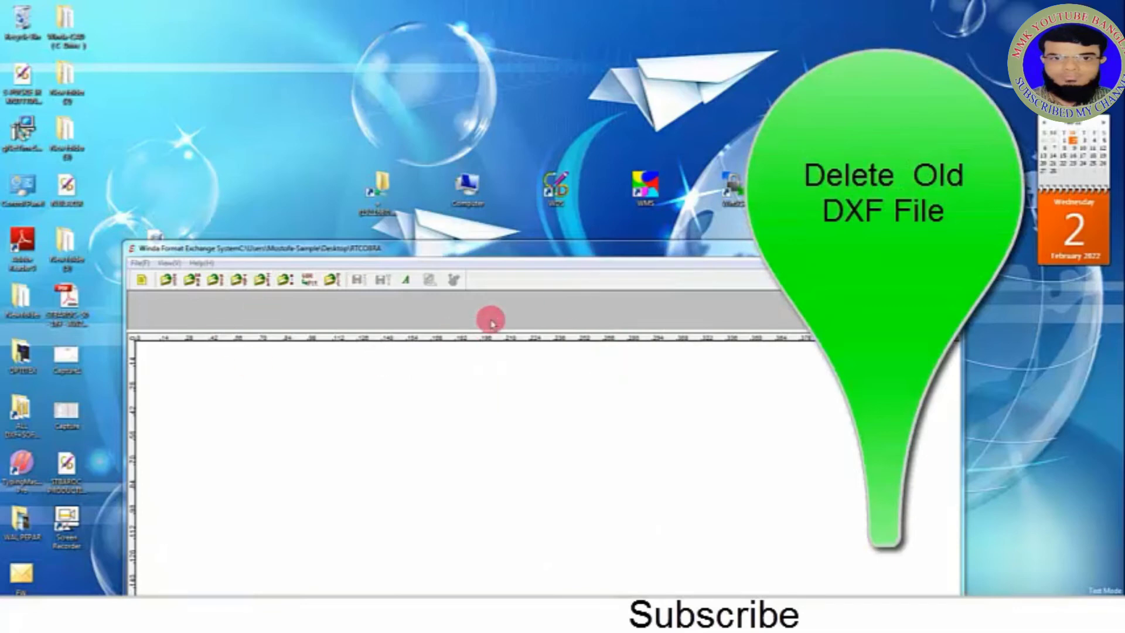
{"action": "mouse_move", "coordinate": [432, 248]}
{"action": "left_mouse_down"}
{"action": "mouse_move", "coordinate": [448, 120]}
{"action": "mouse_move", "coordinate": [427, 95]}
{"action": "left_mouse_up"}
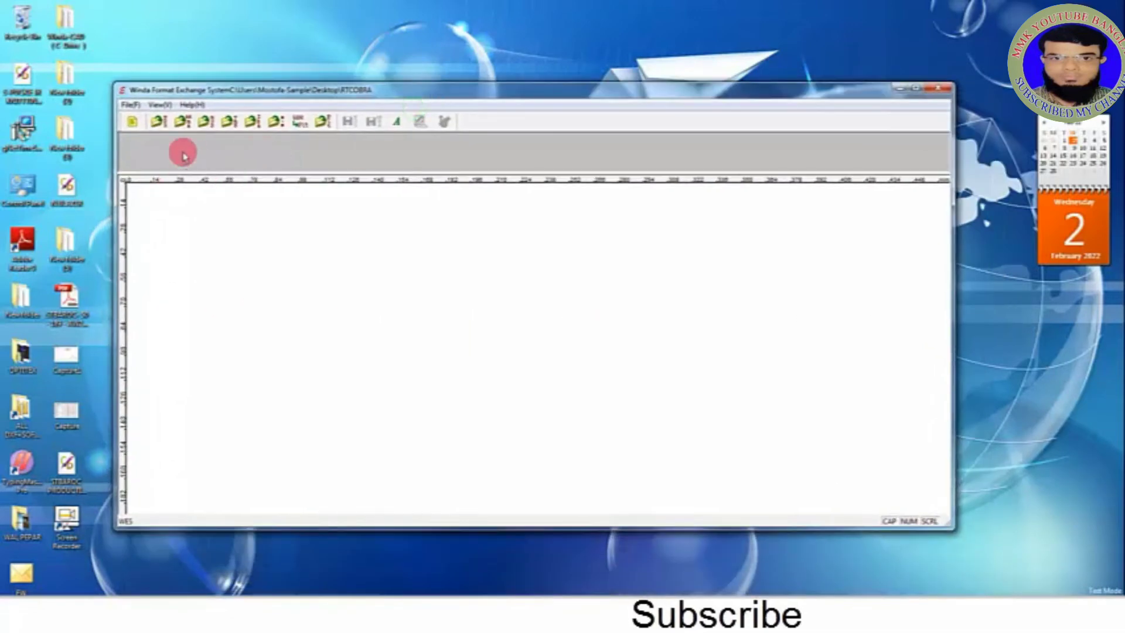
Open the saved RTCOBRA.wds pattern from the Desktop
{"action": "left_click", "coordinate": [159, 125]}
{"action": "left_click", "coordinate": [460, 280]}
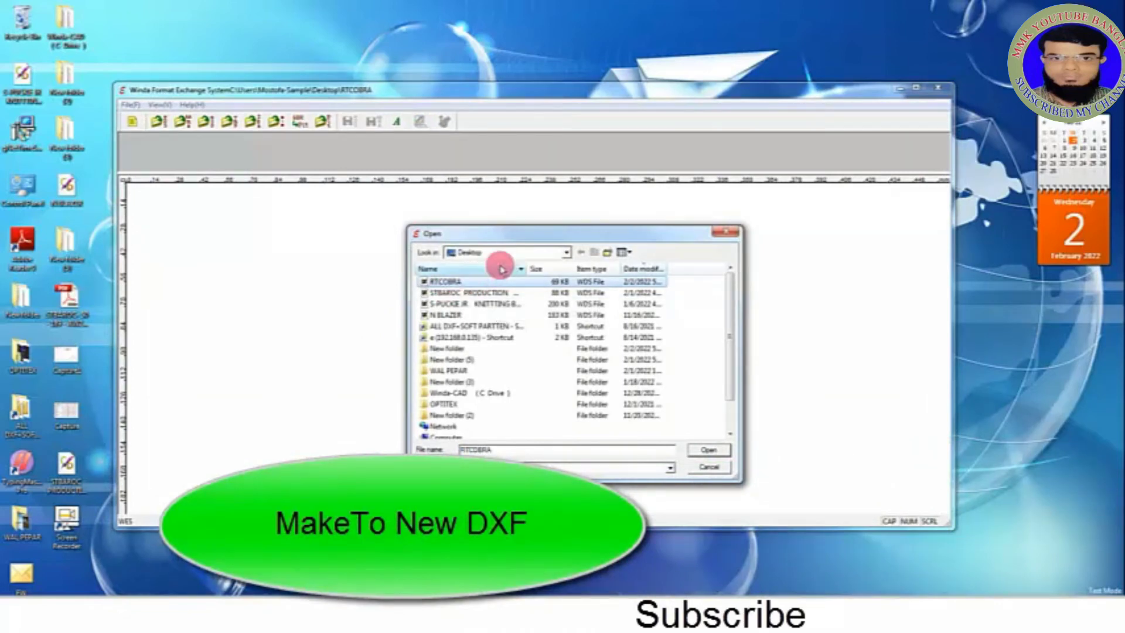
{"action": "left_click", "coordinate": [564, 254]}
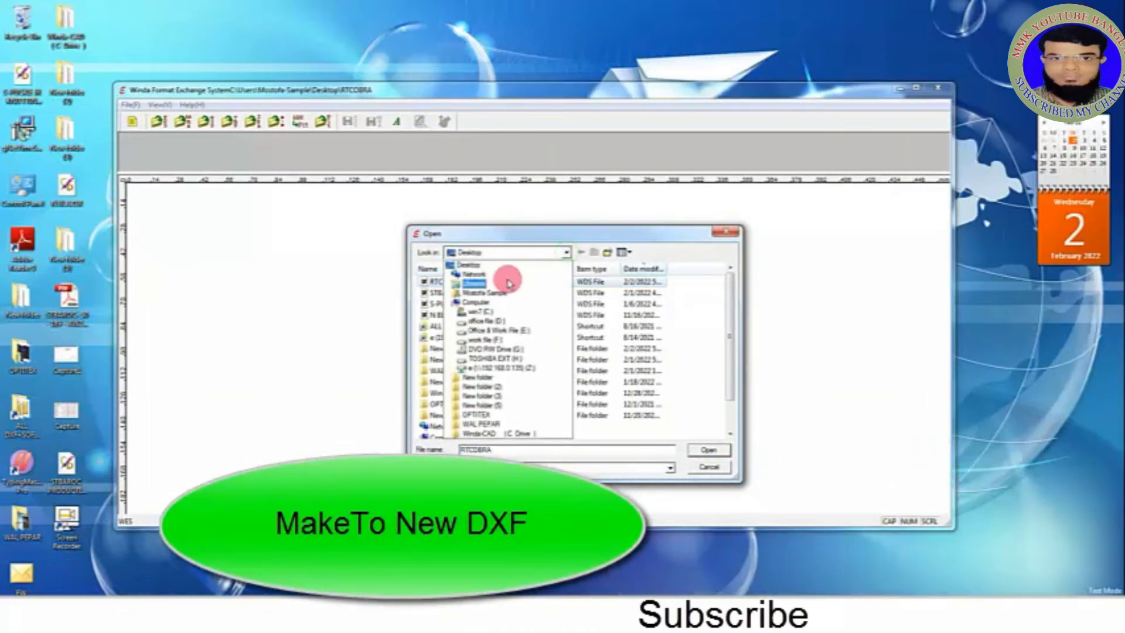
{"action": "left_click", "coordinate": [565, 254]}
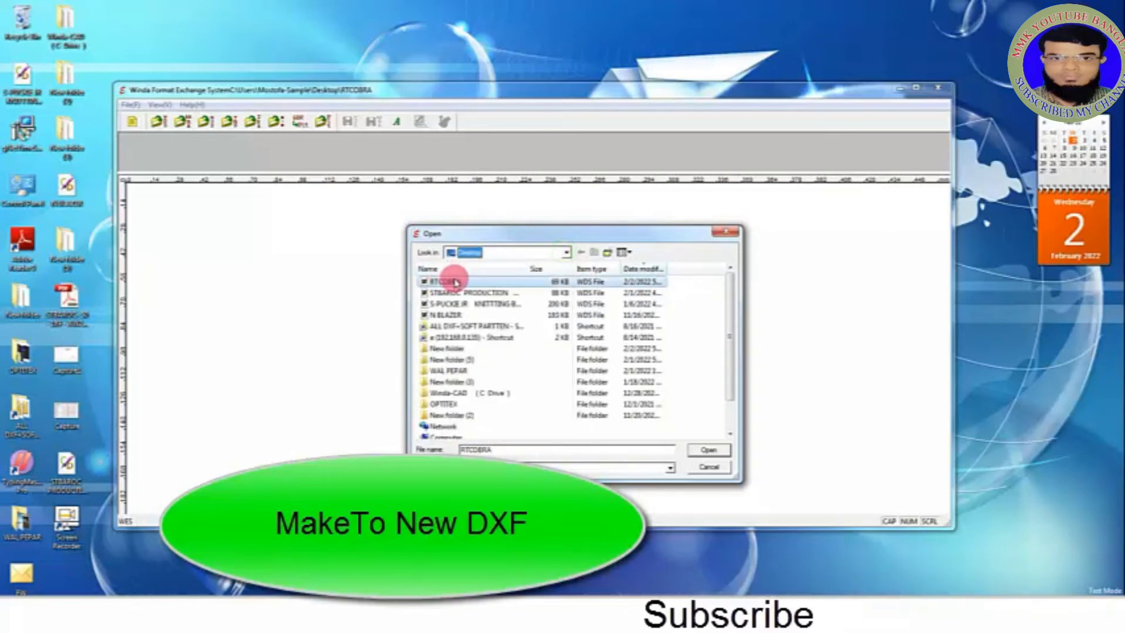
{"action": "left_click", "coordinate": [703, 451]}
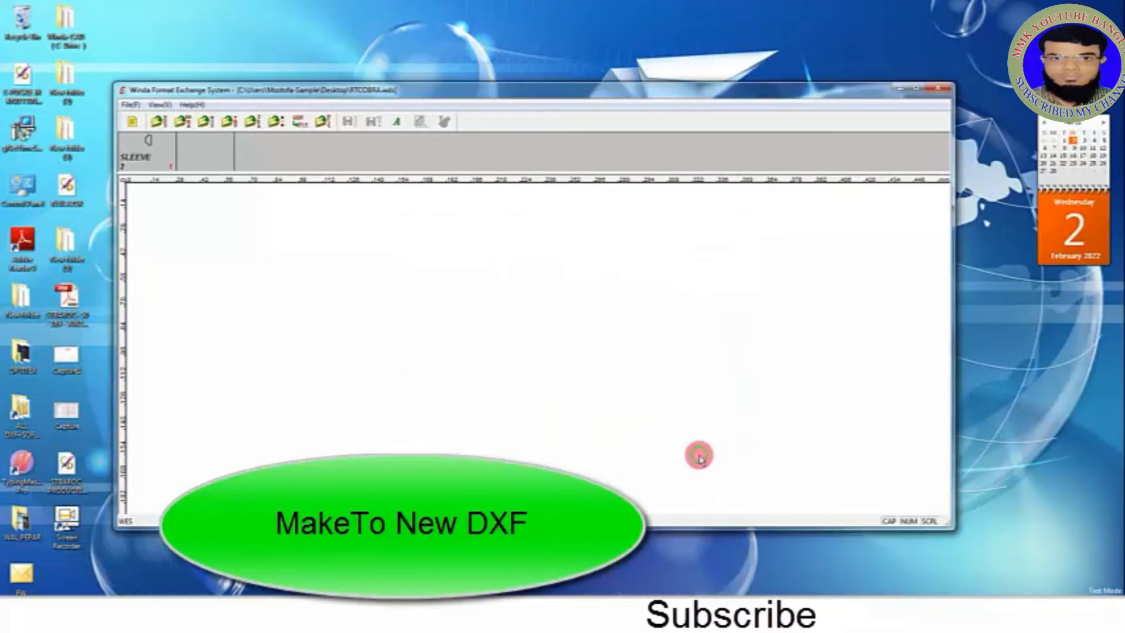
Display the back, front, pocket and sleeve pieces on the canvas
{"action": "left_click", "coordinate": [377, 154]}
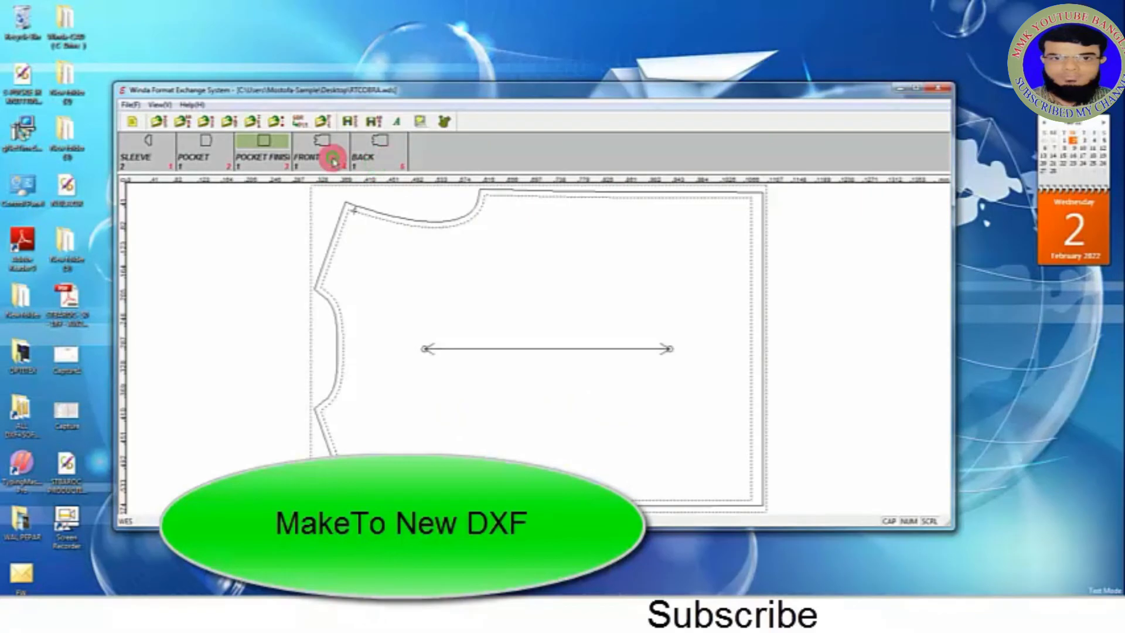
{"action": "left_click", "coordinate": [326, 155]}
{"action": "left_click", "coordinate": [255, 159]}
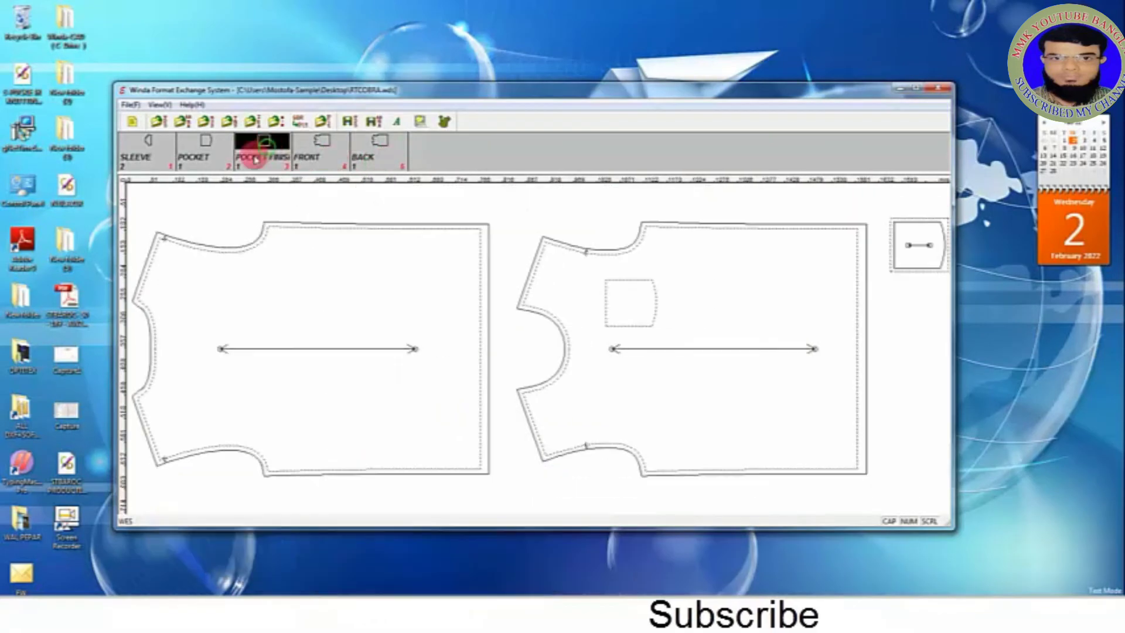
{"action": "left_click", "coordinate": [158, 160]}
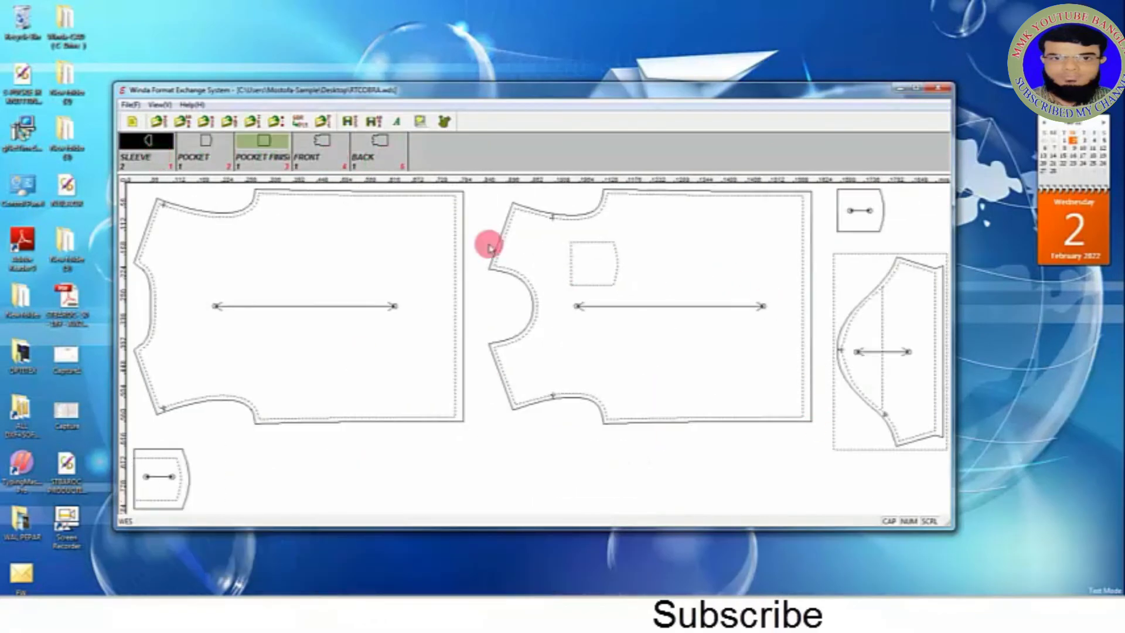
Export RTCOBRA to the Desktop as AAMA DXF with a .rul file, then close the program
{"action": "left_click", "coordinate": [375, 122]}
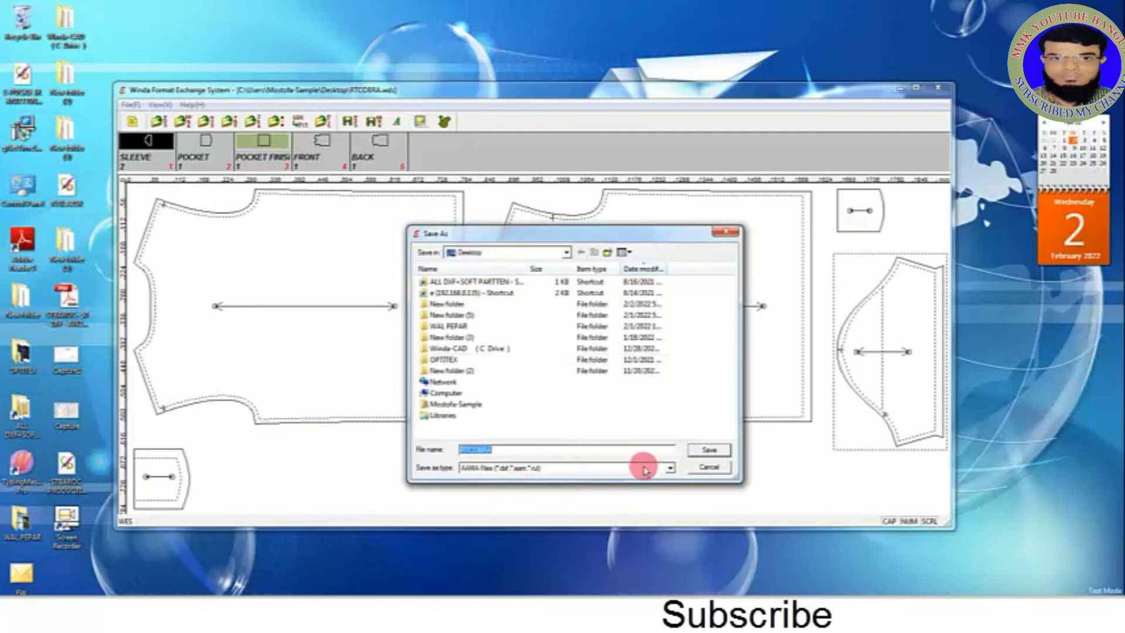
{"action": "left_click", "coordinate": [711, 450]}
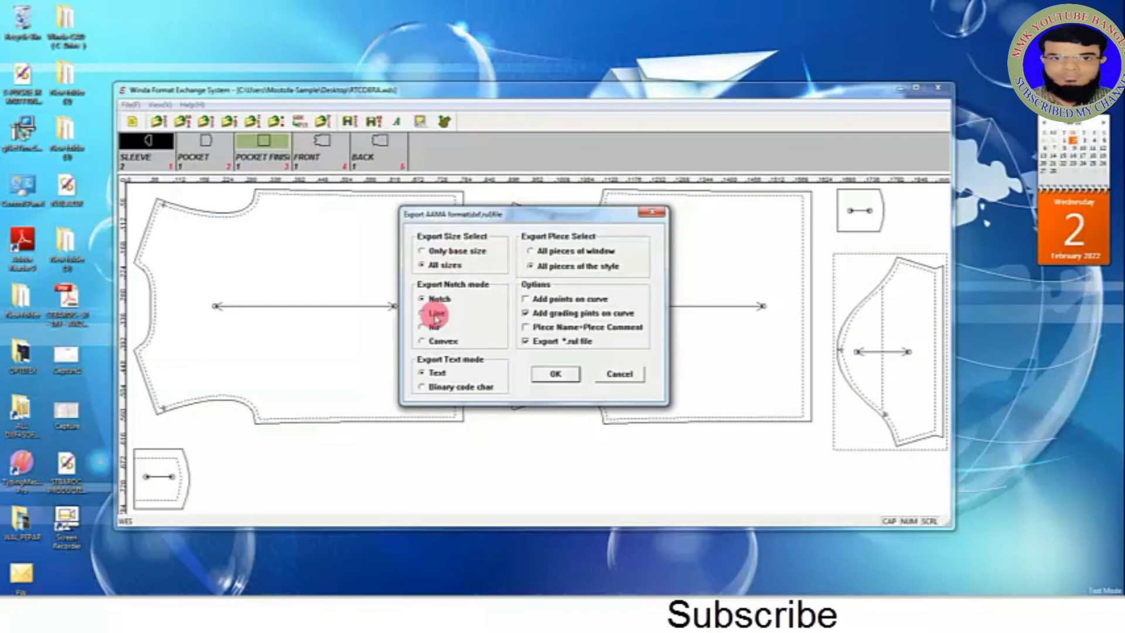
{"action": "left_click", "coordinate": [524, 342]}
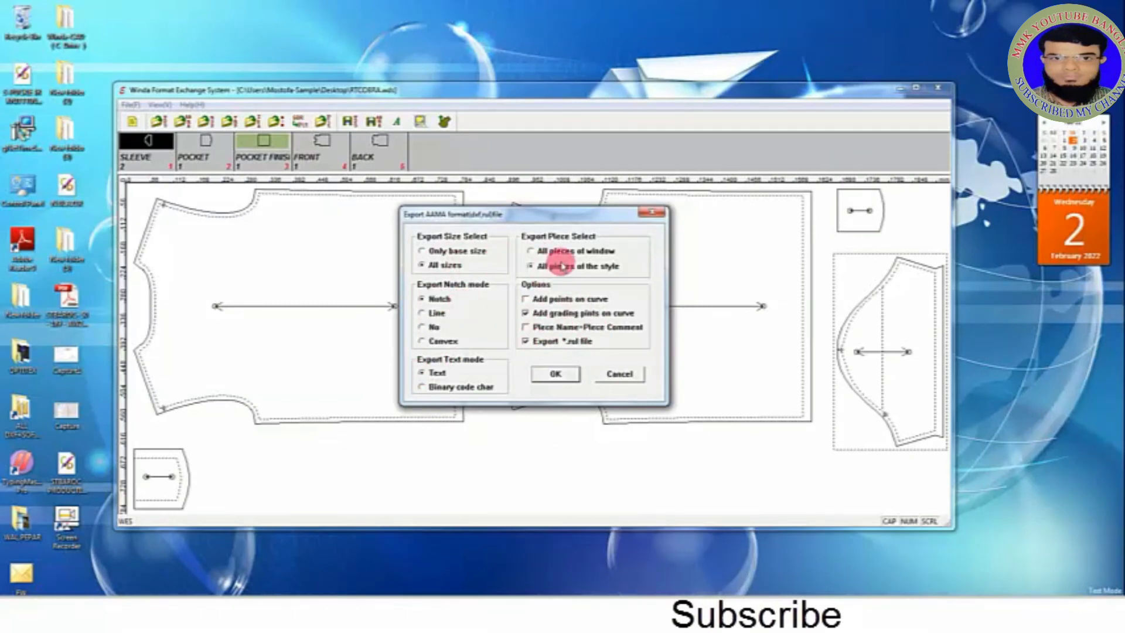
{"action": "left_click", "coordinate": [554, 373]}
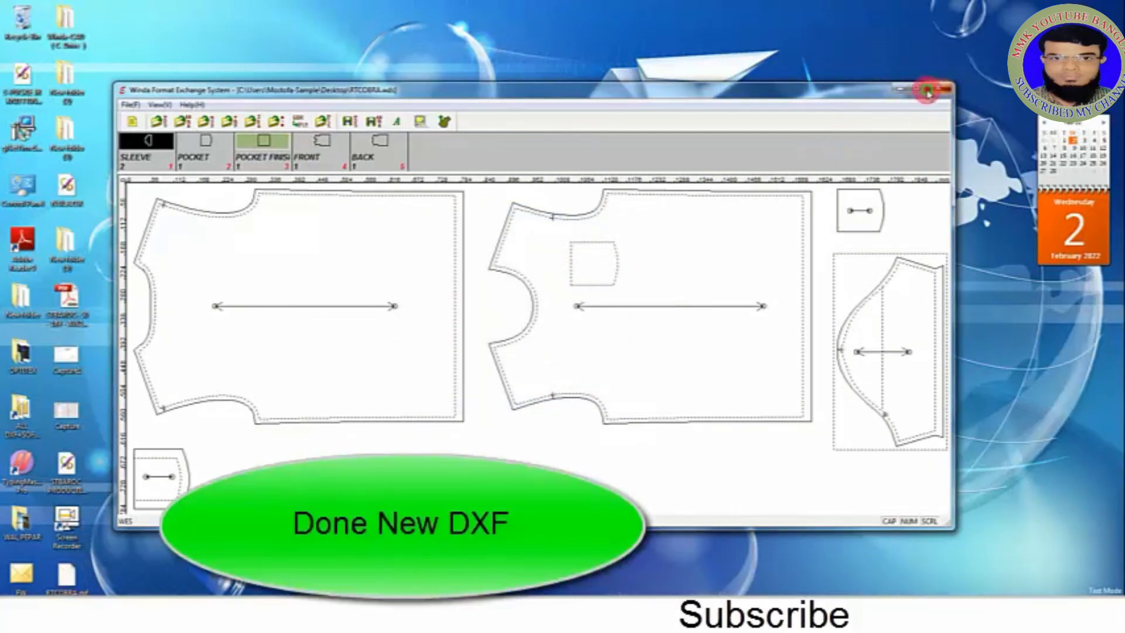
{"action": "left_click", "coordinate": [933, 89]}
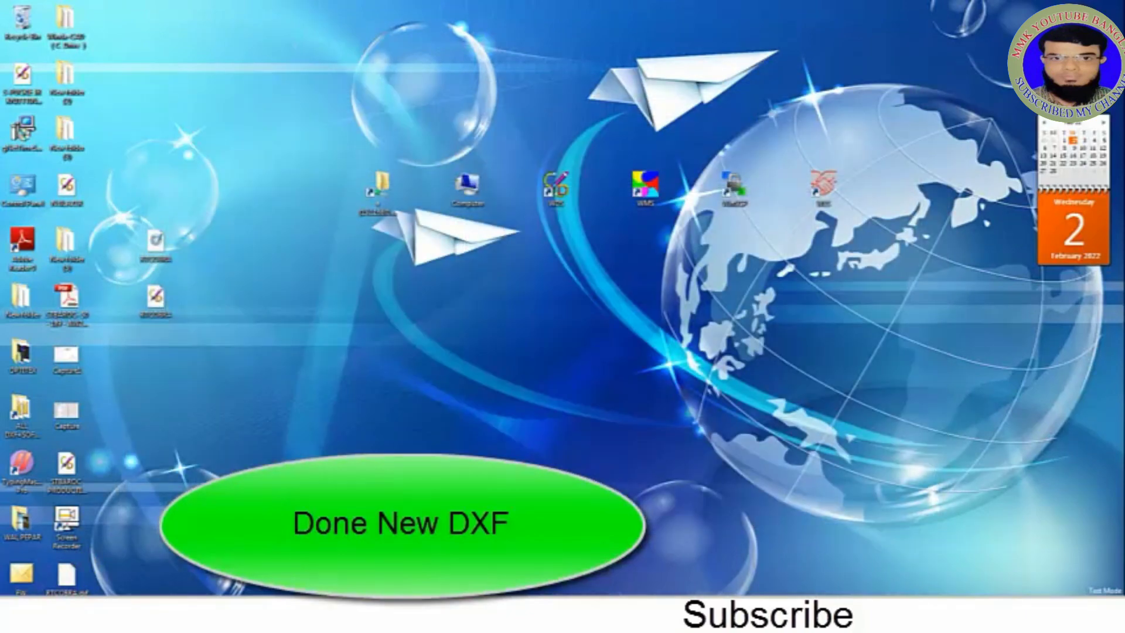
Move the newly exported RTCOBRA DXF file up beside the pattern file on the desktop
{"action": "left_click", "coordinate": [66, 567]}
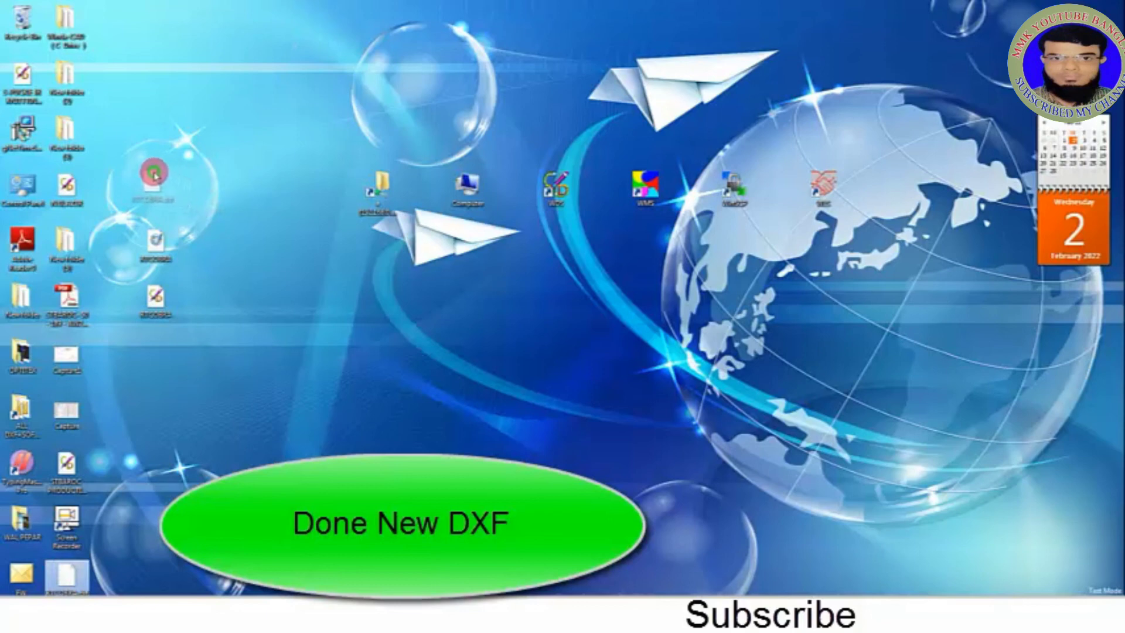
{"action": "left_click_drag", "start_coordinate": [212, 320], "coordinate": [157, 187]}
{"action": "left_click", "coordinate": [156, 252]}
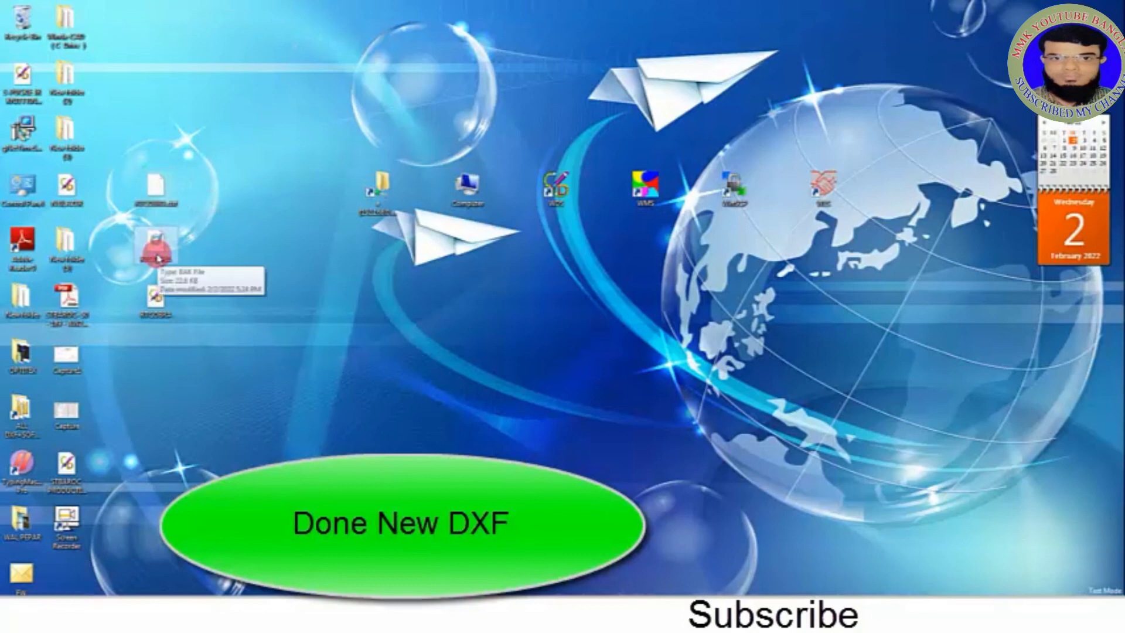
Delete the leftover BAK backup file from the desktop
{"action": "key", "text": "Delete"}
{"action": "key", "text": "Return"}
{"action": "left_click", "coordinate": [153, 310]}
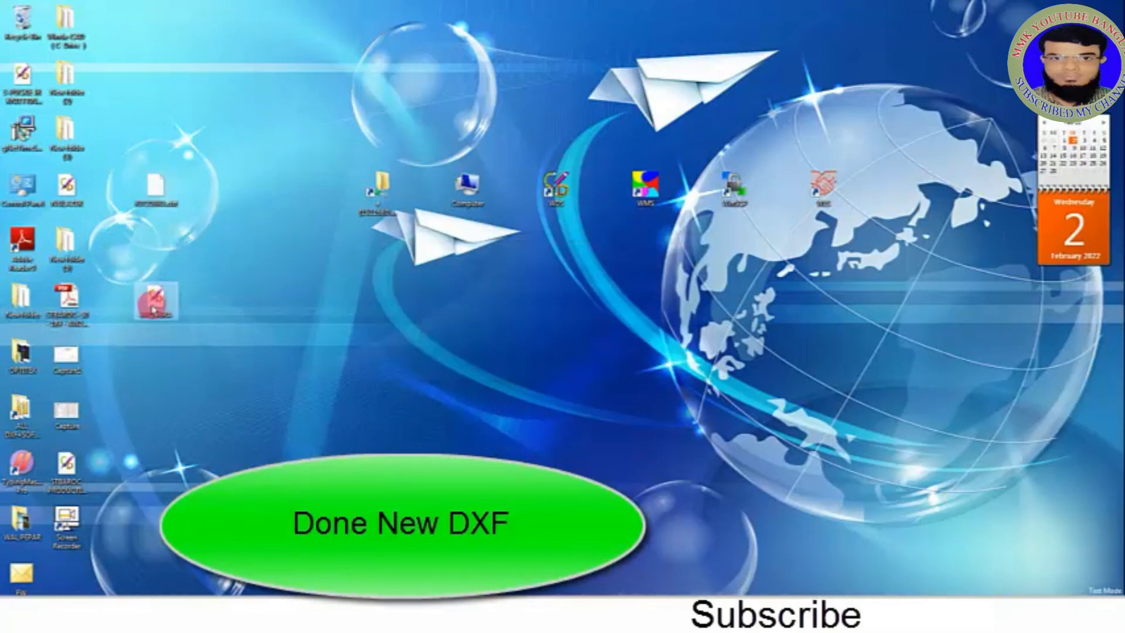